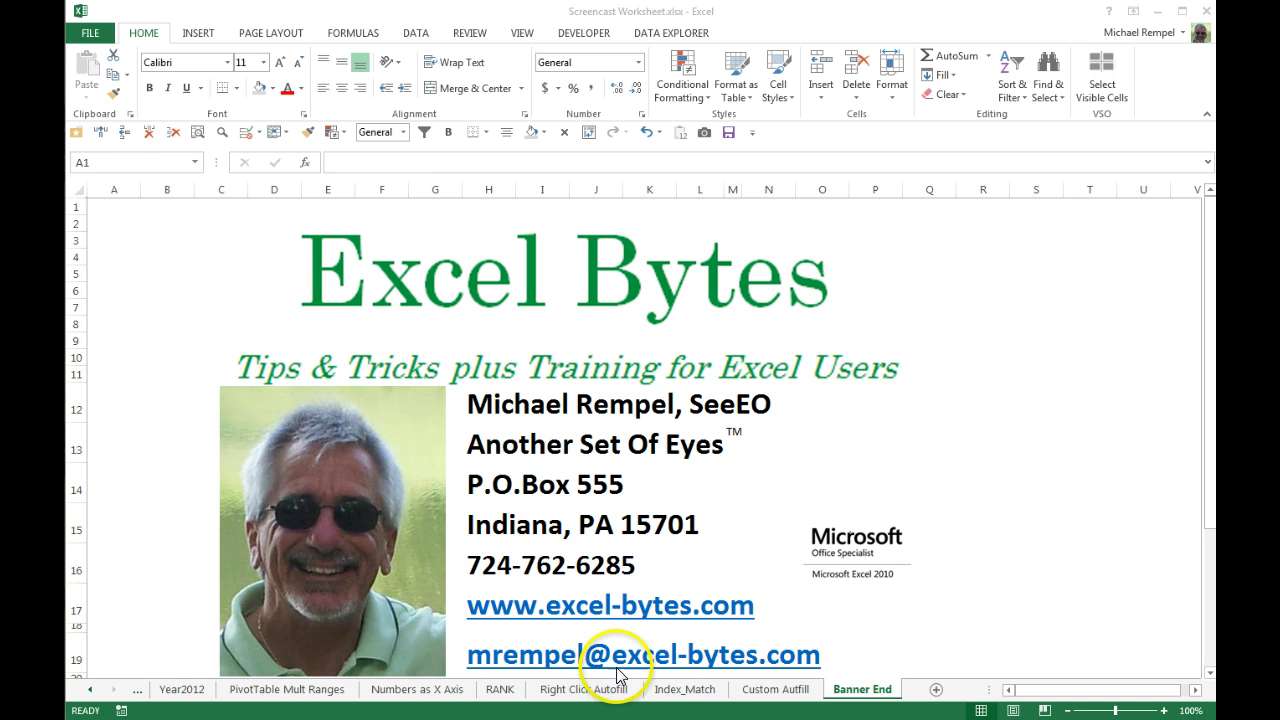
Step: Switch to the Custom Autofill sheet with the family, warehouse and product lists
left_click(783, 690)
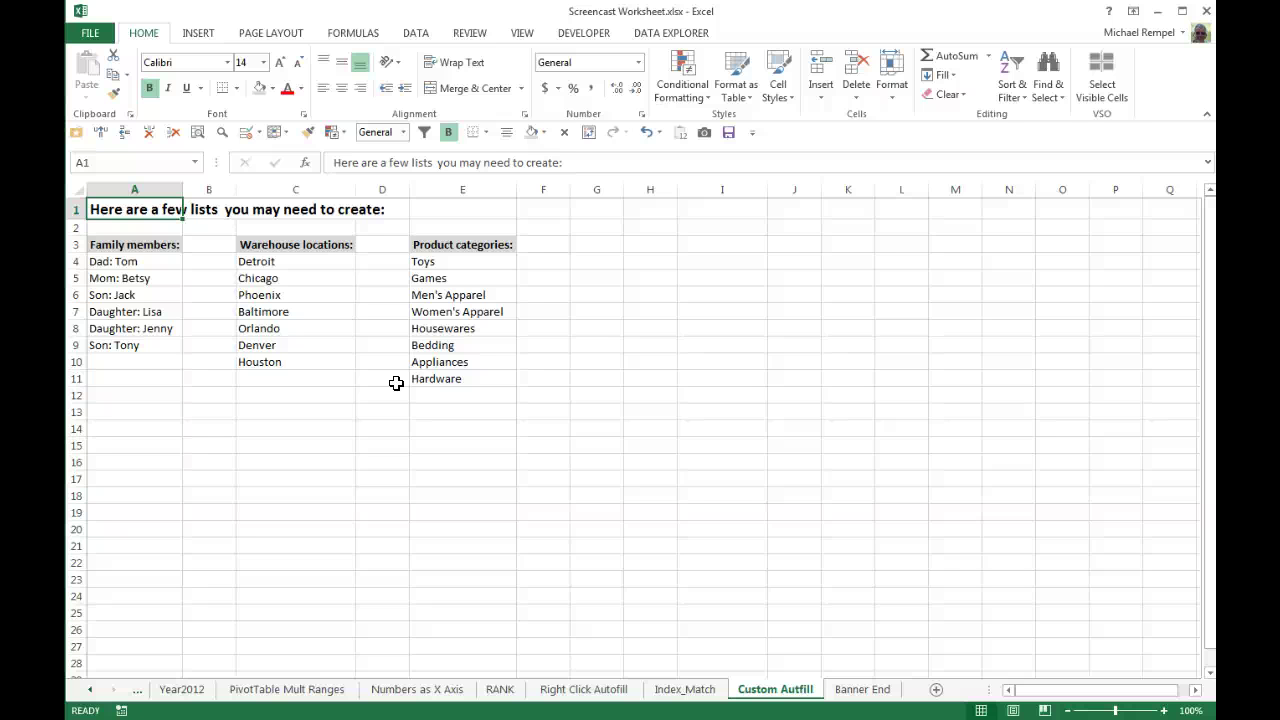
left_click(605, 263)
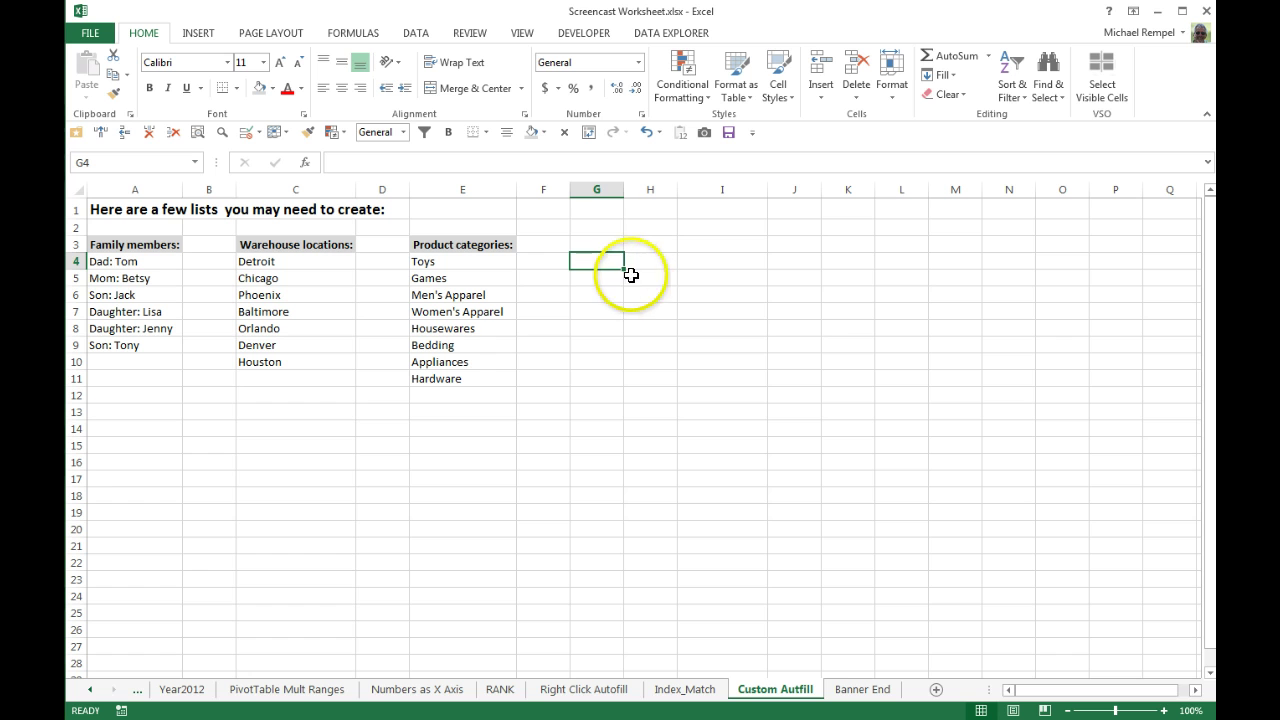
left_click_drag(624, 266, 628, 400)
left_click_drag(612, 319, 599, 260)
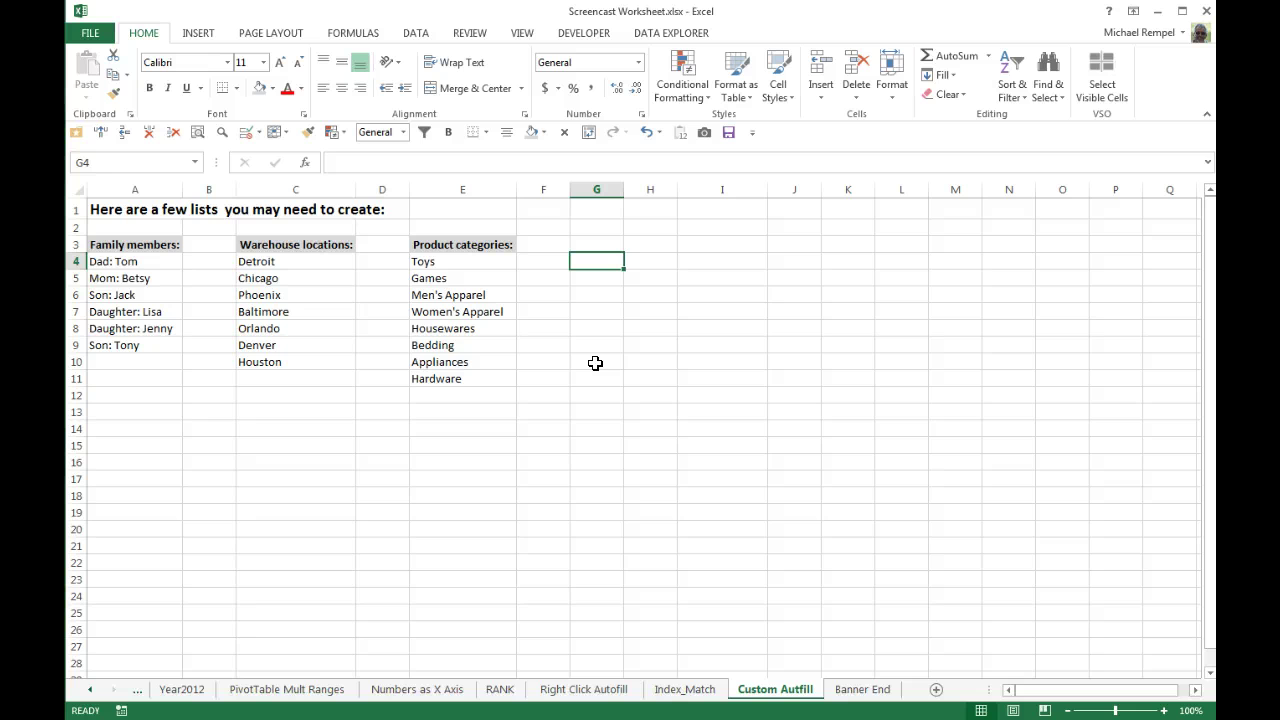
type("n")
key("Return")
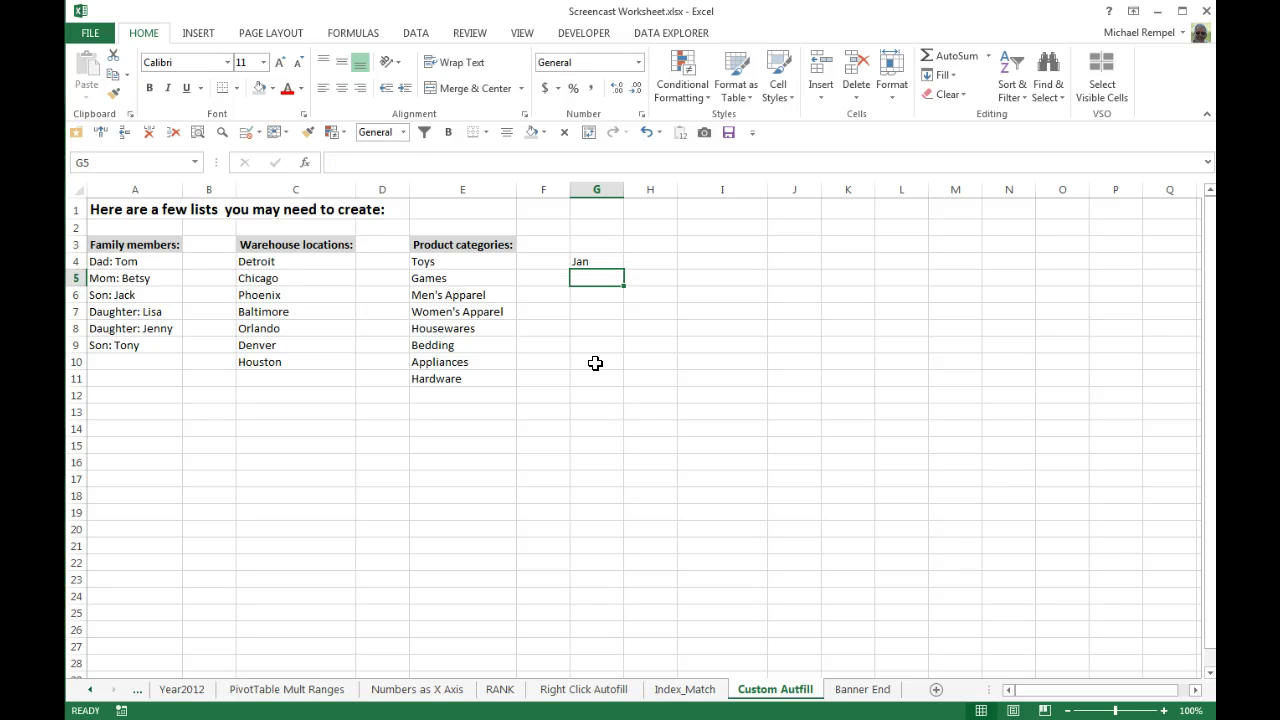
key("Up")
left_click_drag(624, 269, 667, 443)
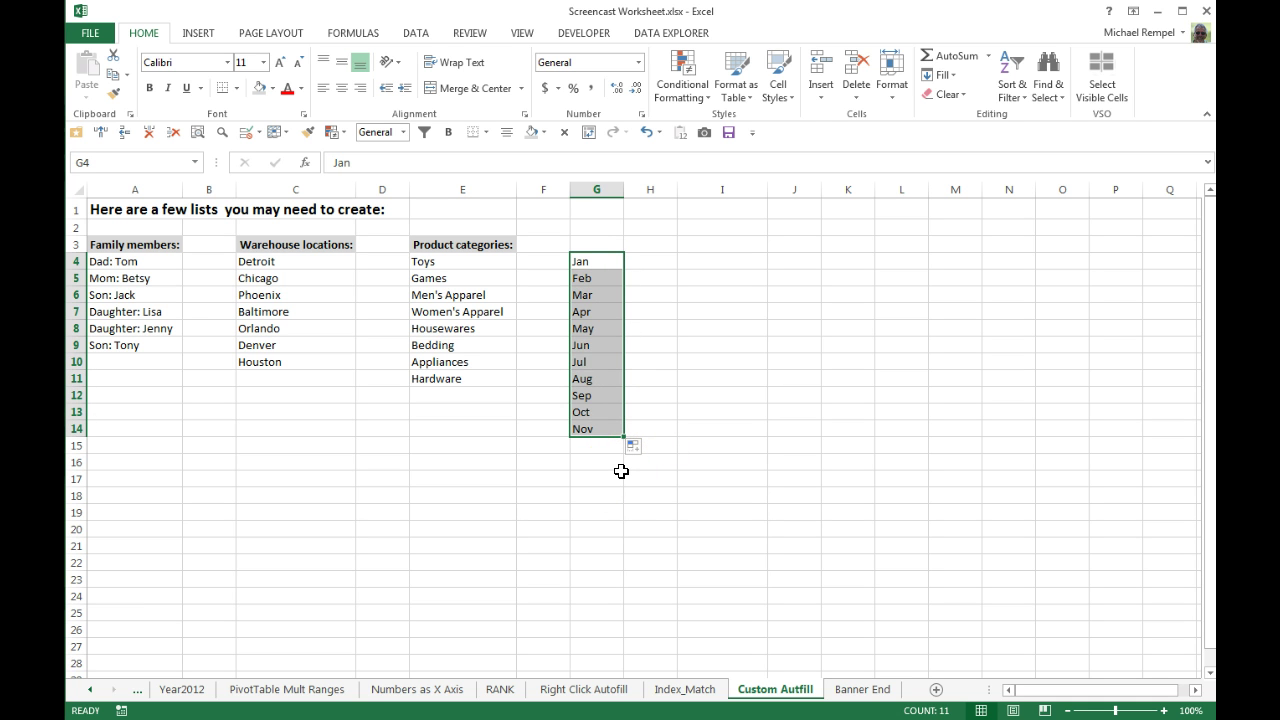
key("Delete")
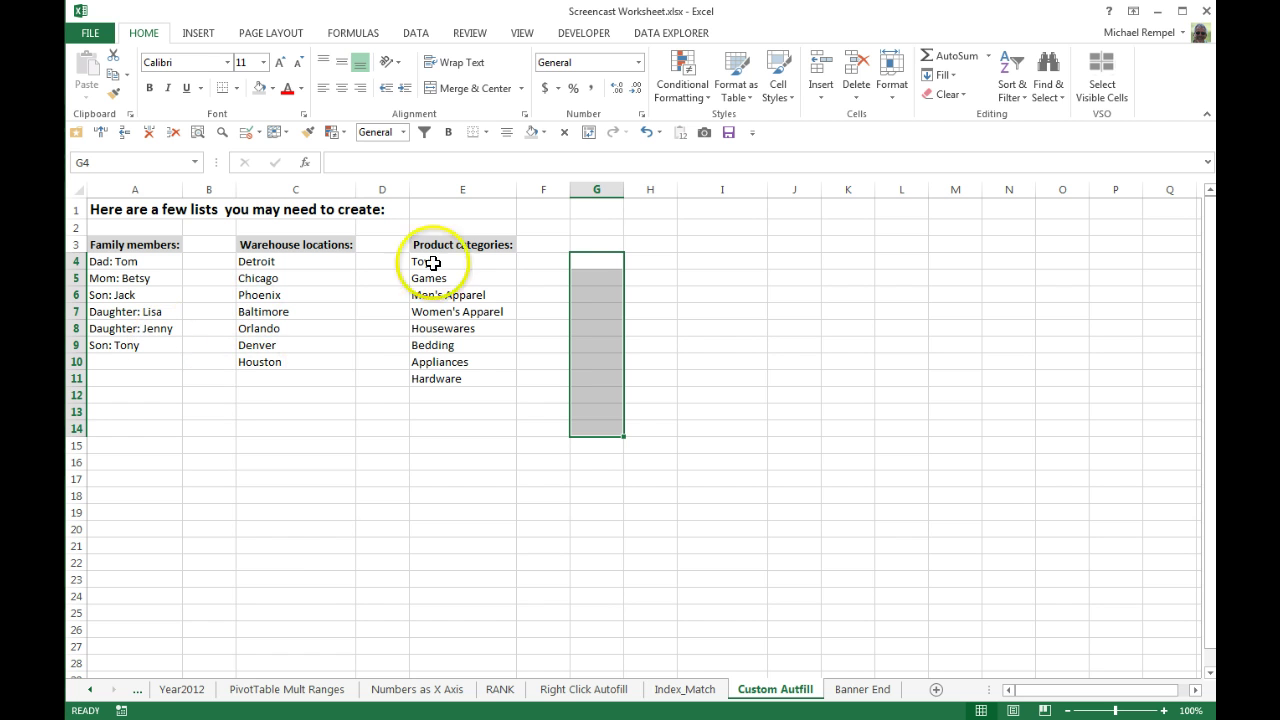
left_click(277, 522)
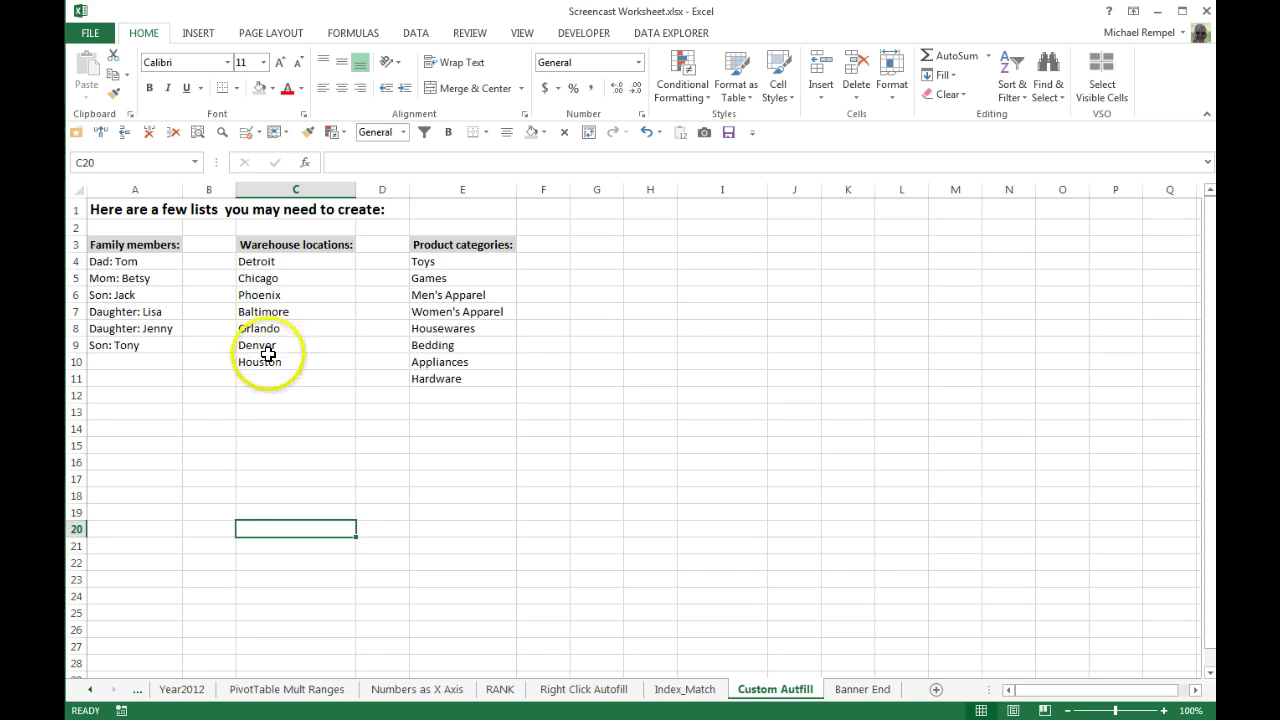
Step: Open the Custom Lists dialog from Excel Options' Advanced General section
left_click(86, 37)
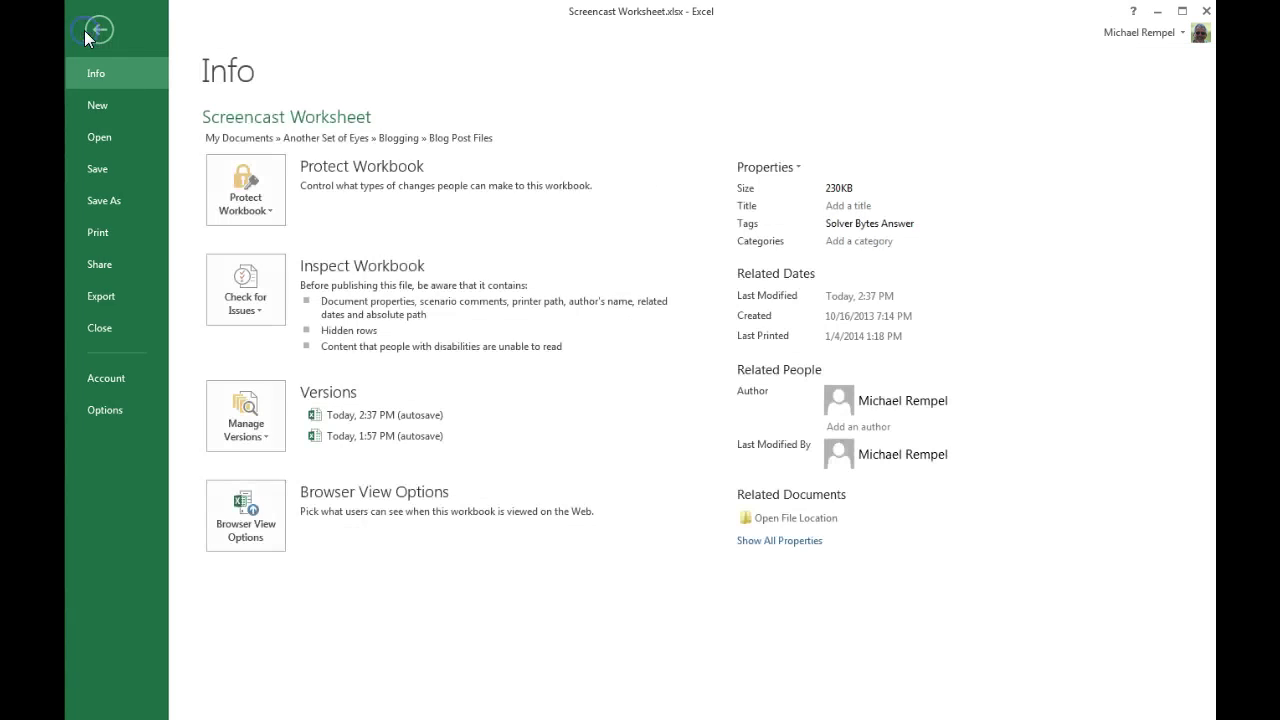
left_click(99, 412)
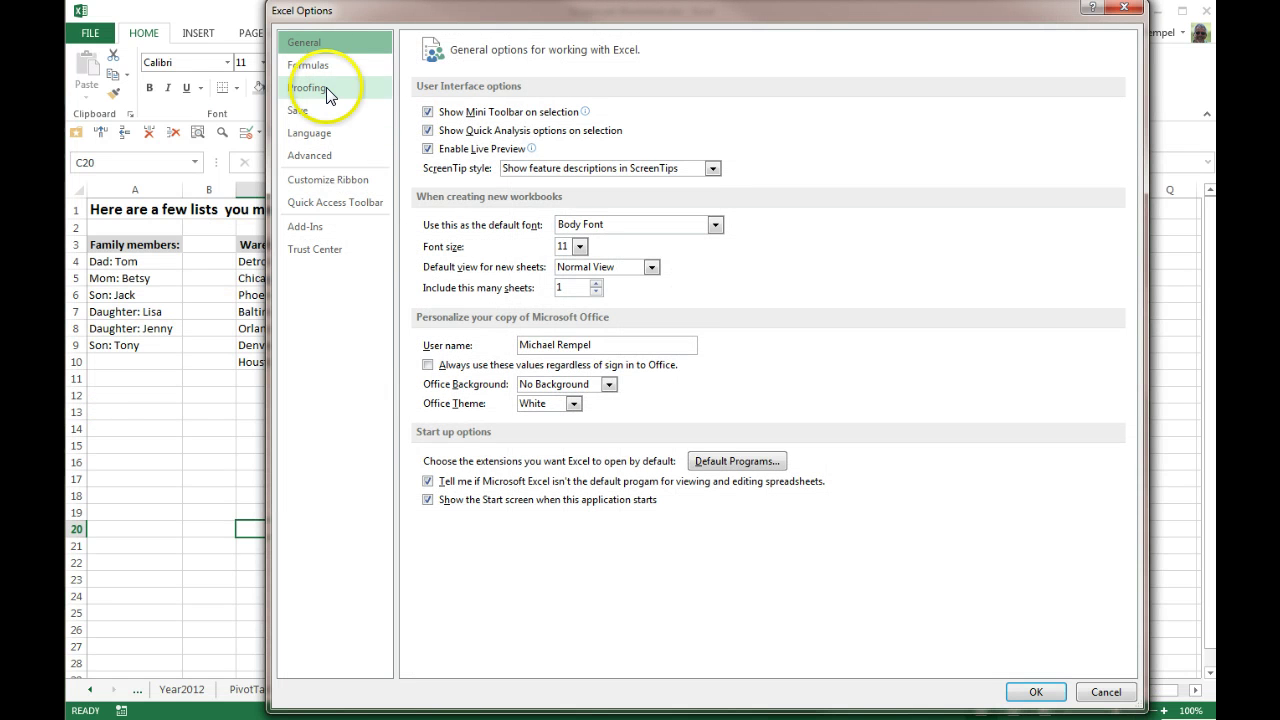
left_click(302, 158)
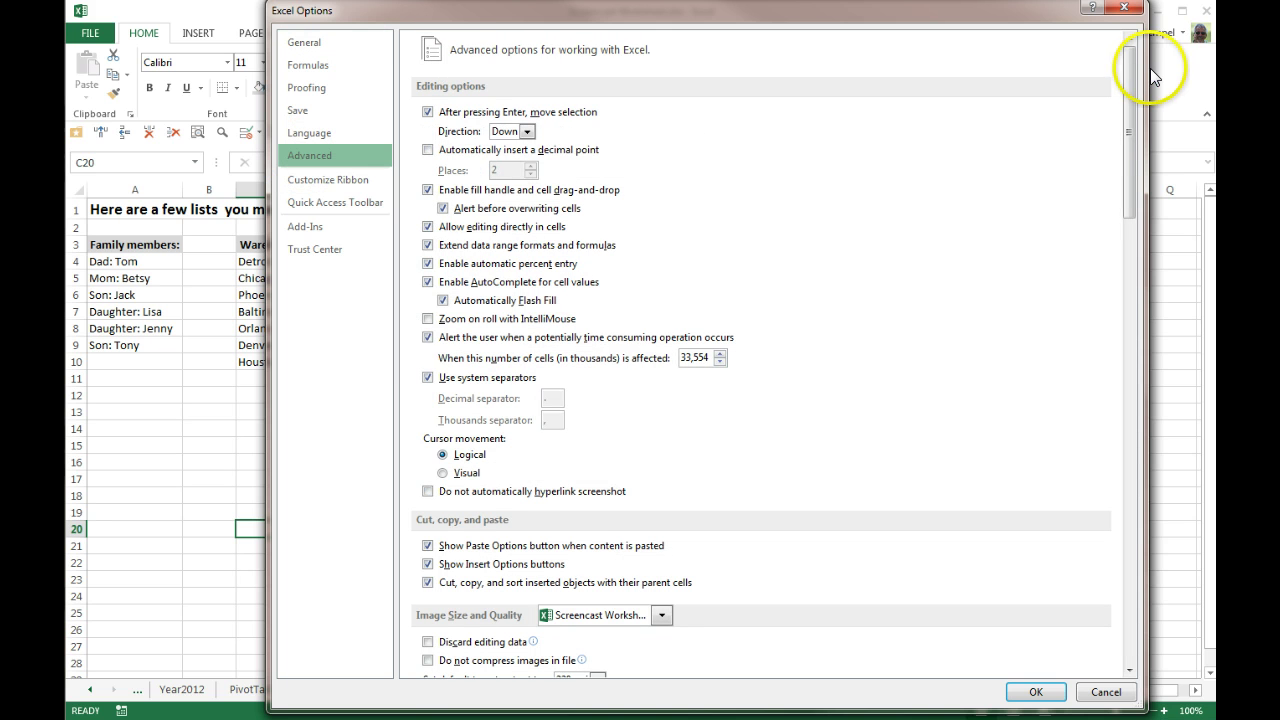
left_click_drag(1124, 103, 1114, 598)
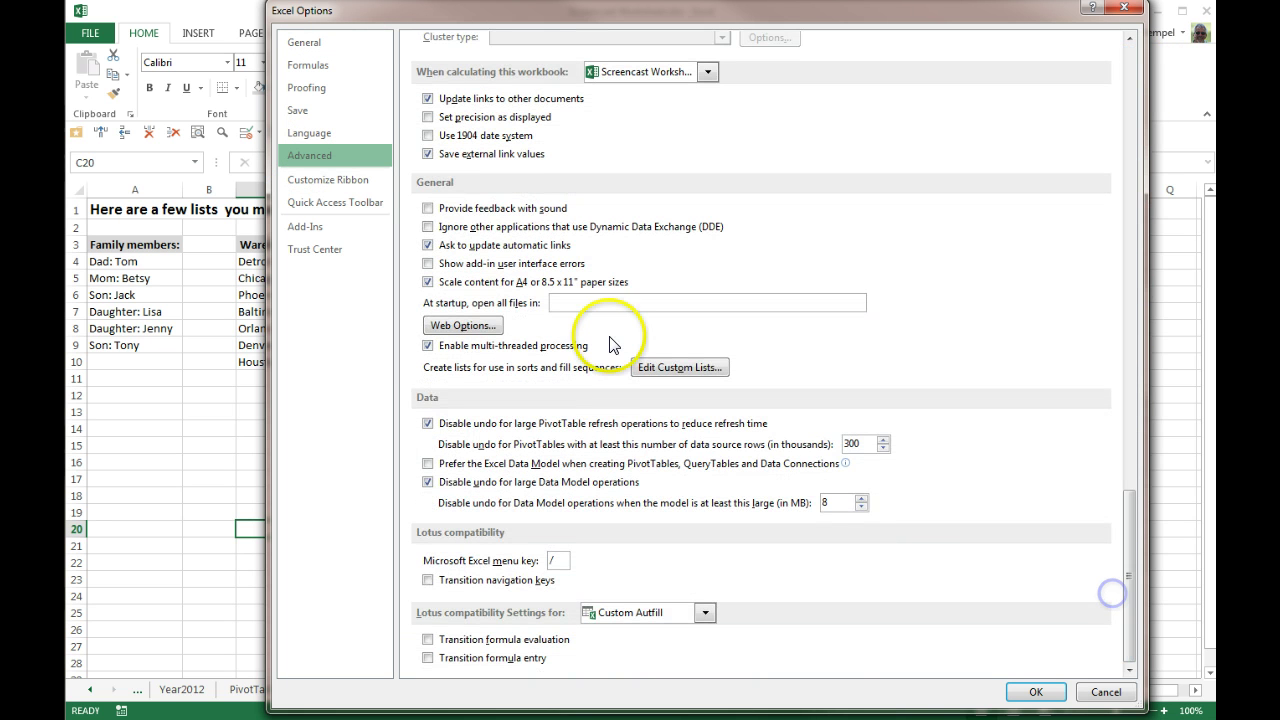
left_click(670, 370)
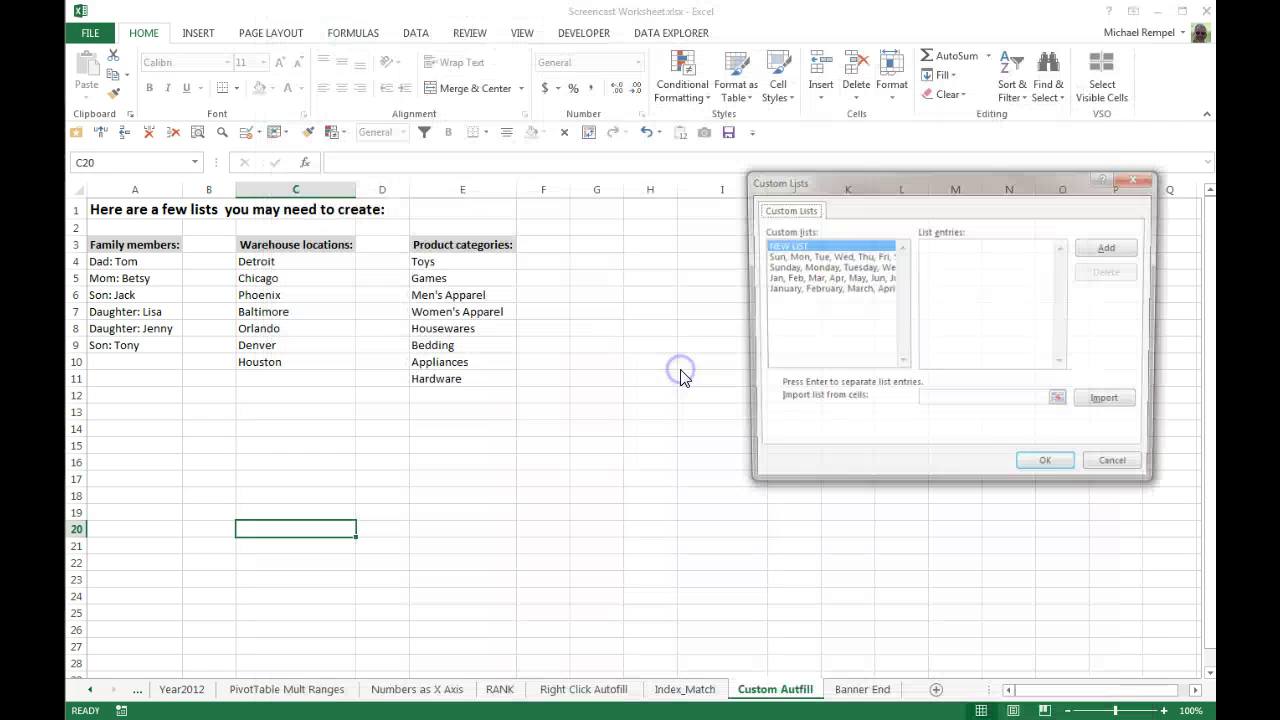
left_click_drag(851, 178, 643, 186)
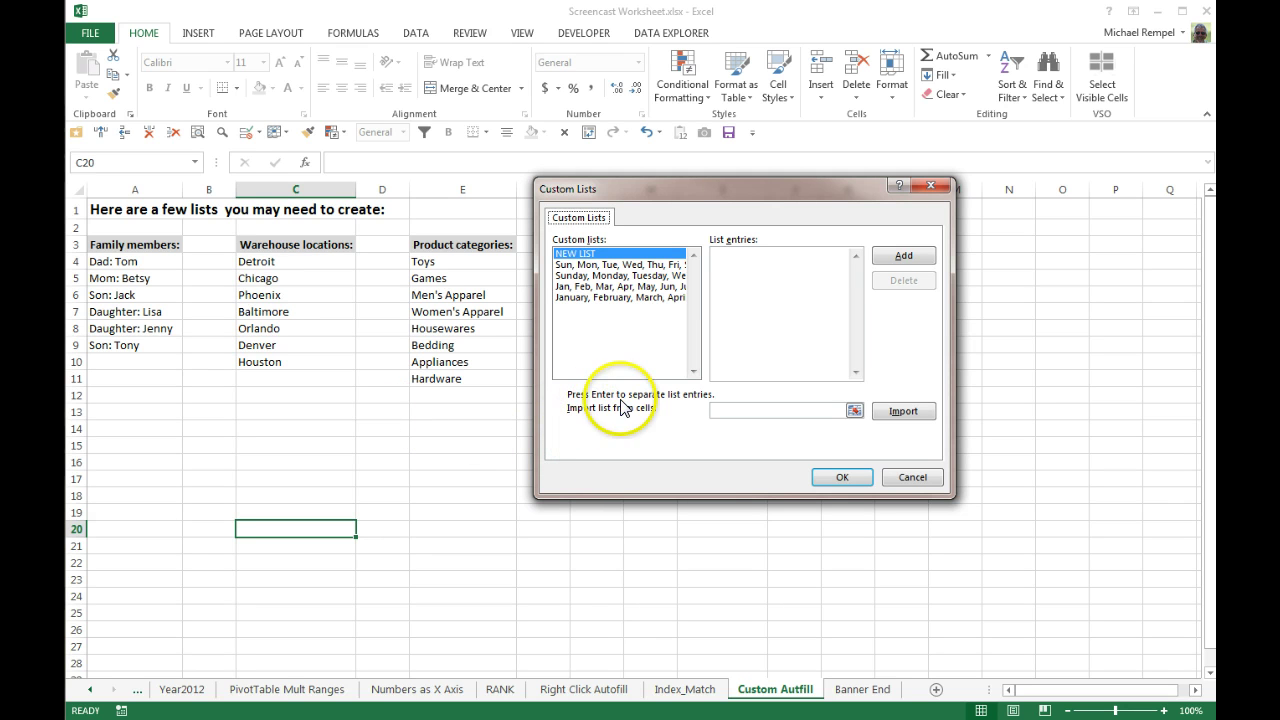
Step: Import the warehouse cities in C4:C10 as a custom list and close Excel Options
left_click(855, 412)
left_click(279, 268)
left_click_drag(279, 268, 293, 353)
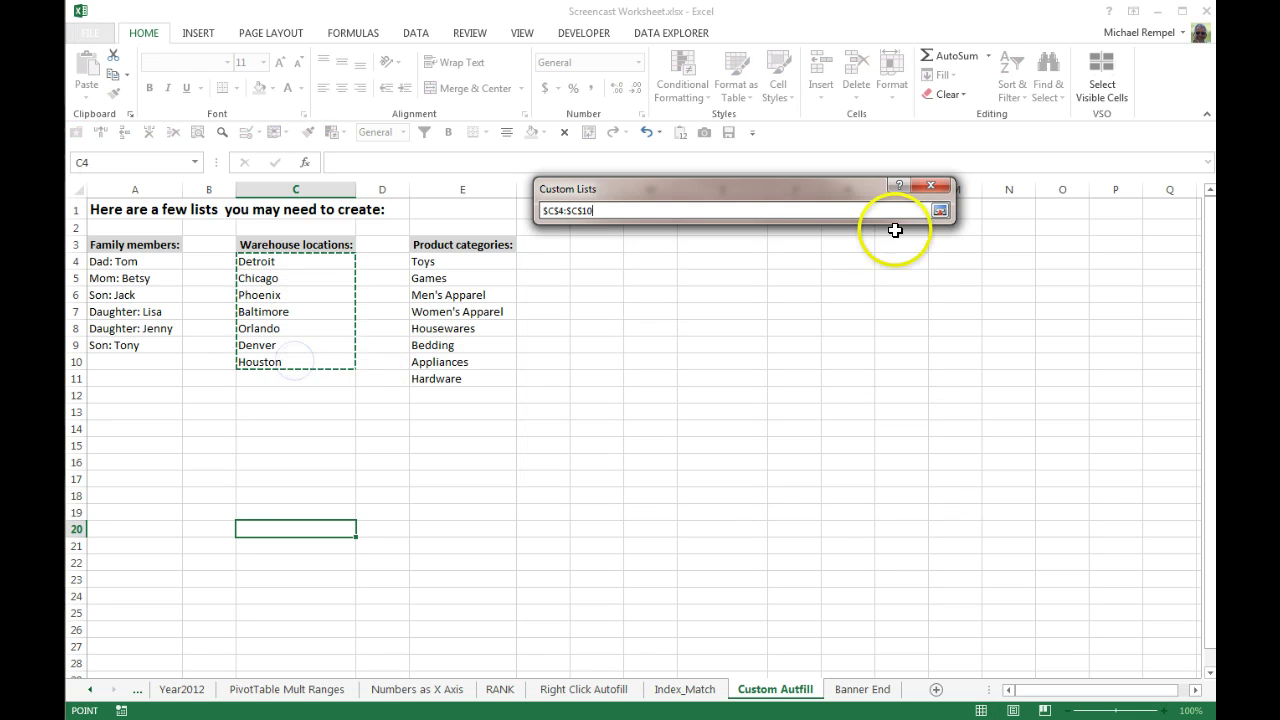
left_click(940, 210)
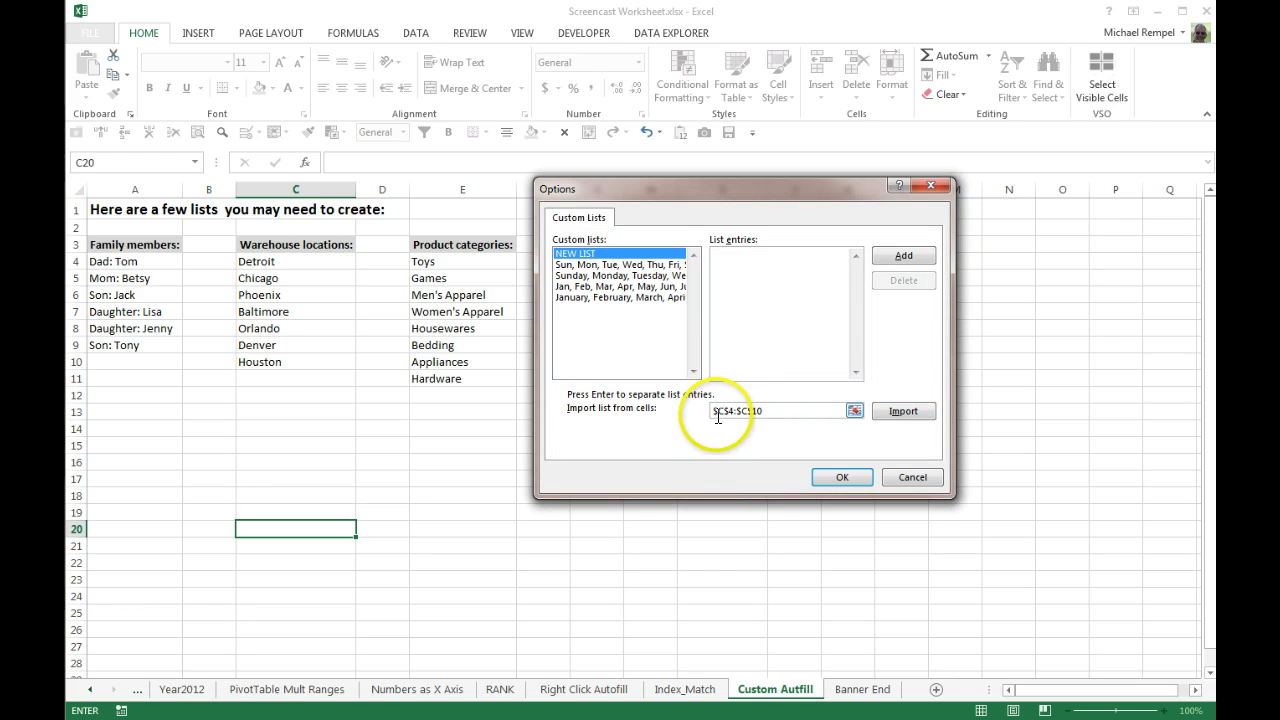
left_click(903, 411)
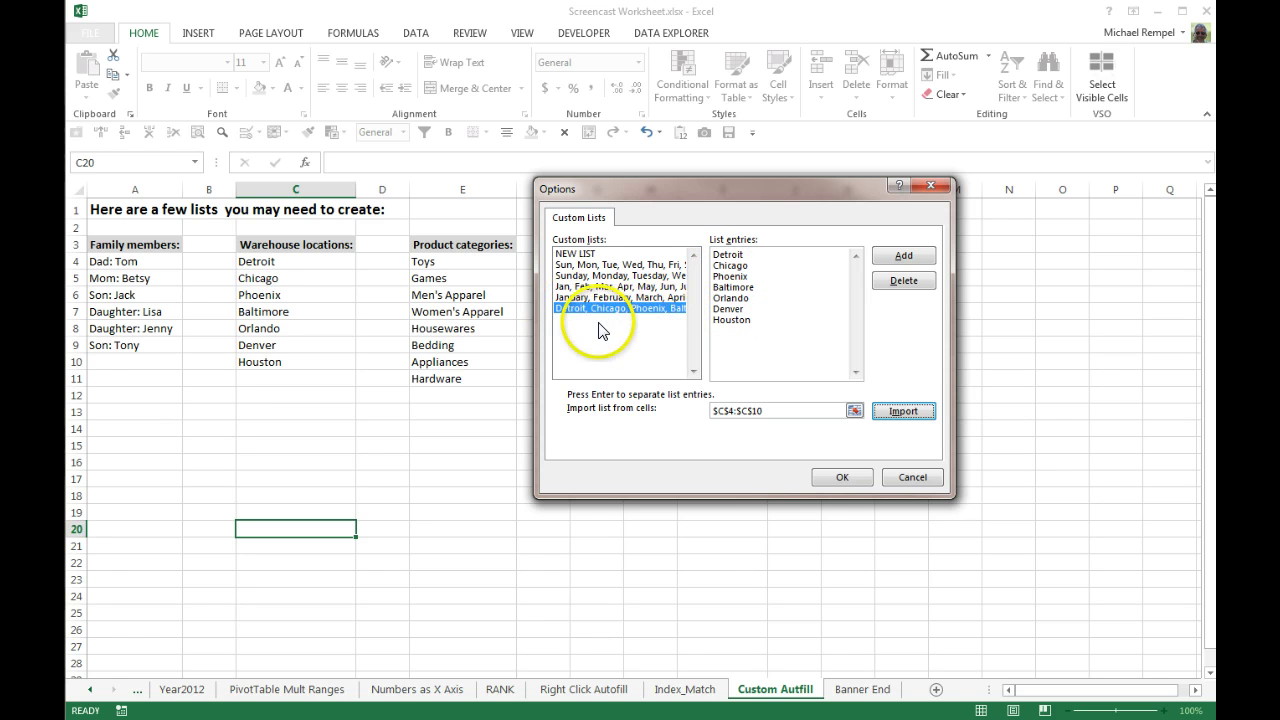
left_click(838, 478)
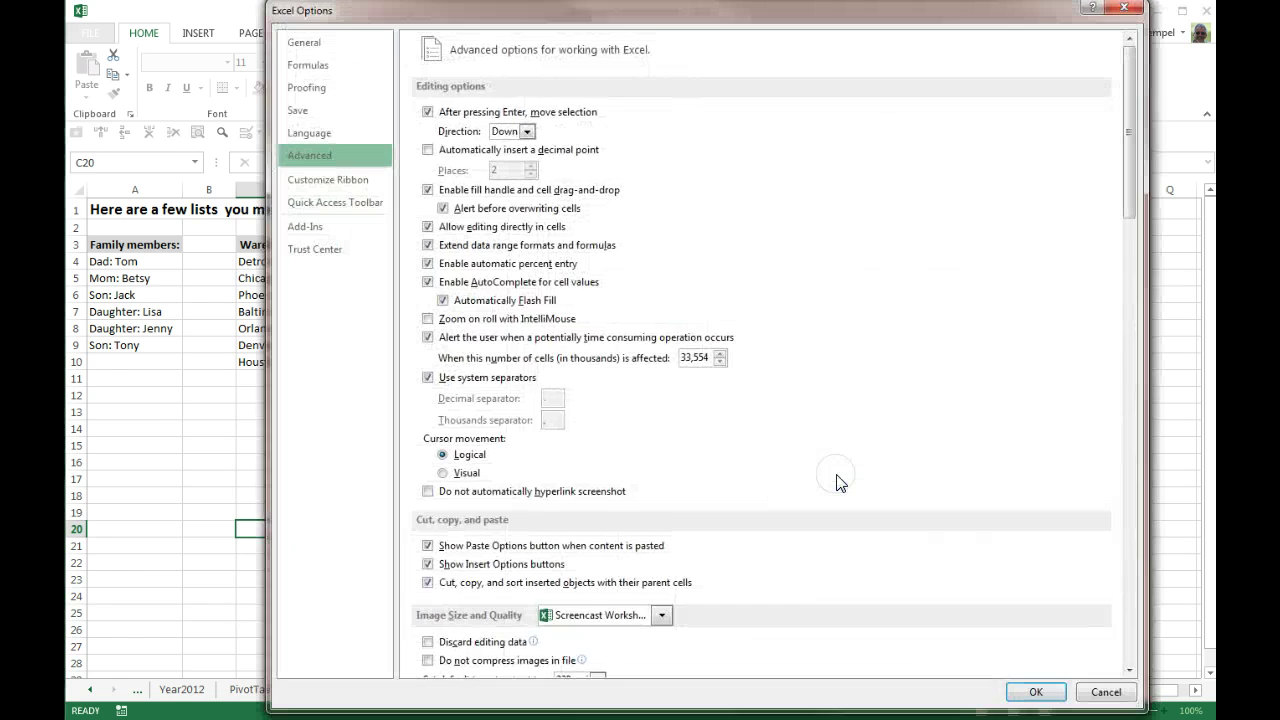
left_click(1036, 691)
left_click(265, 412)
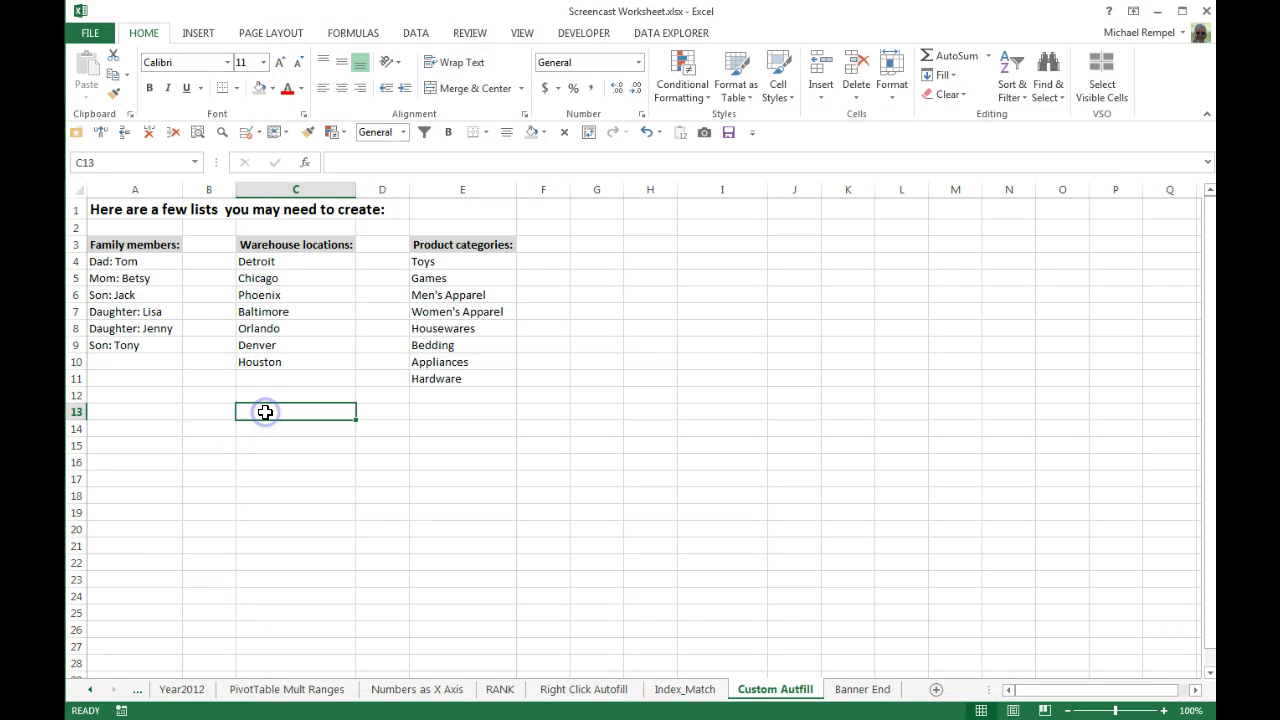
Step: Enter Detroit in C13 and autofill the city list down to C25, ending at Denver
type("Detroit")
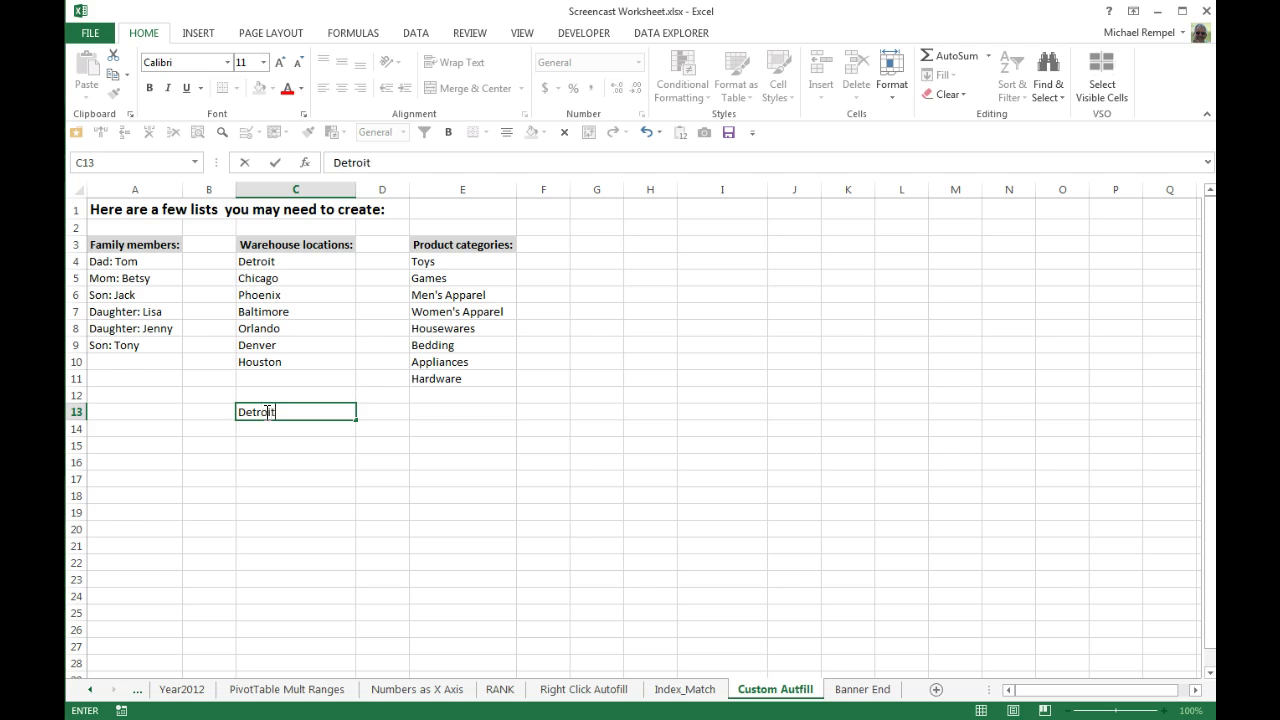
key("Return")
left_click(342, 413)
left_click_drag(356, 420, 373, 525)
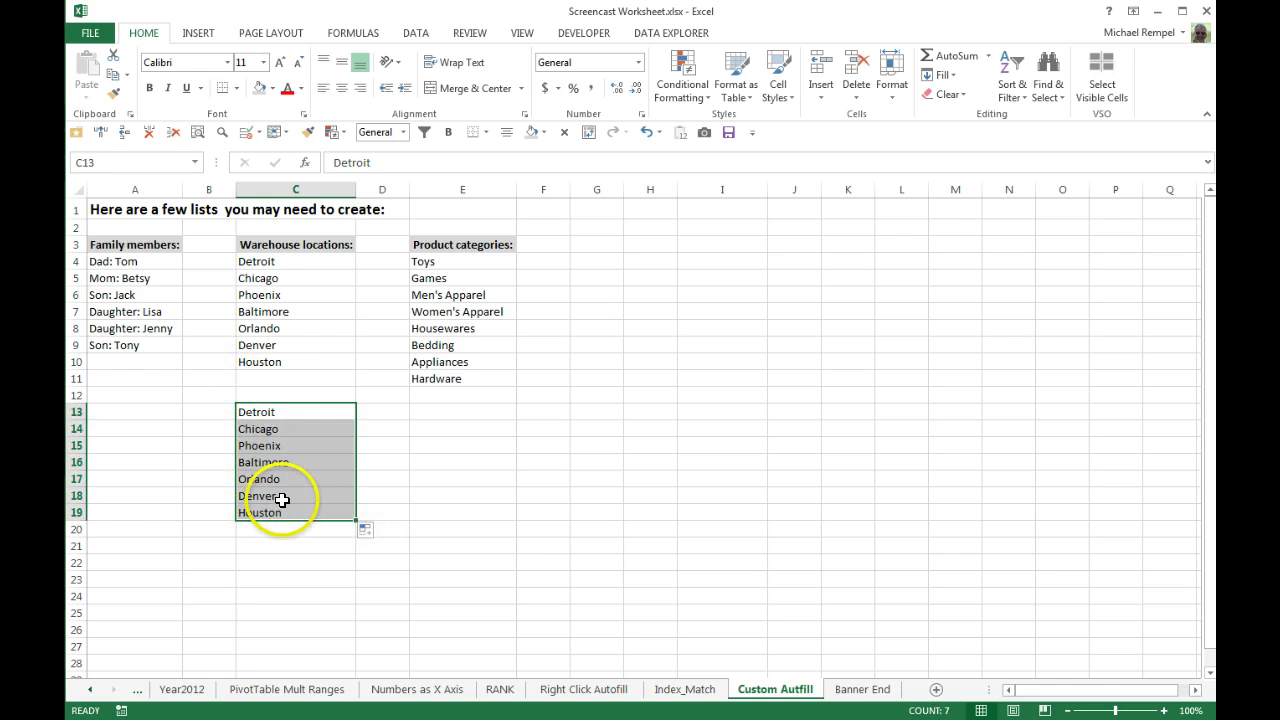
left_click(286, 410)
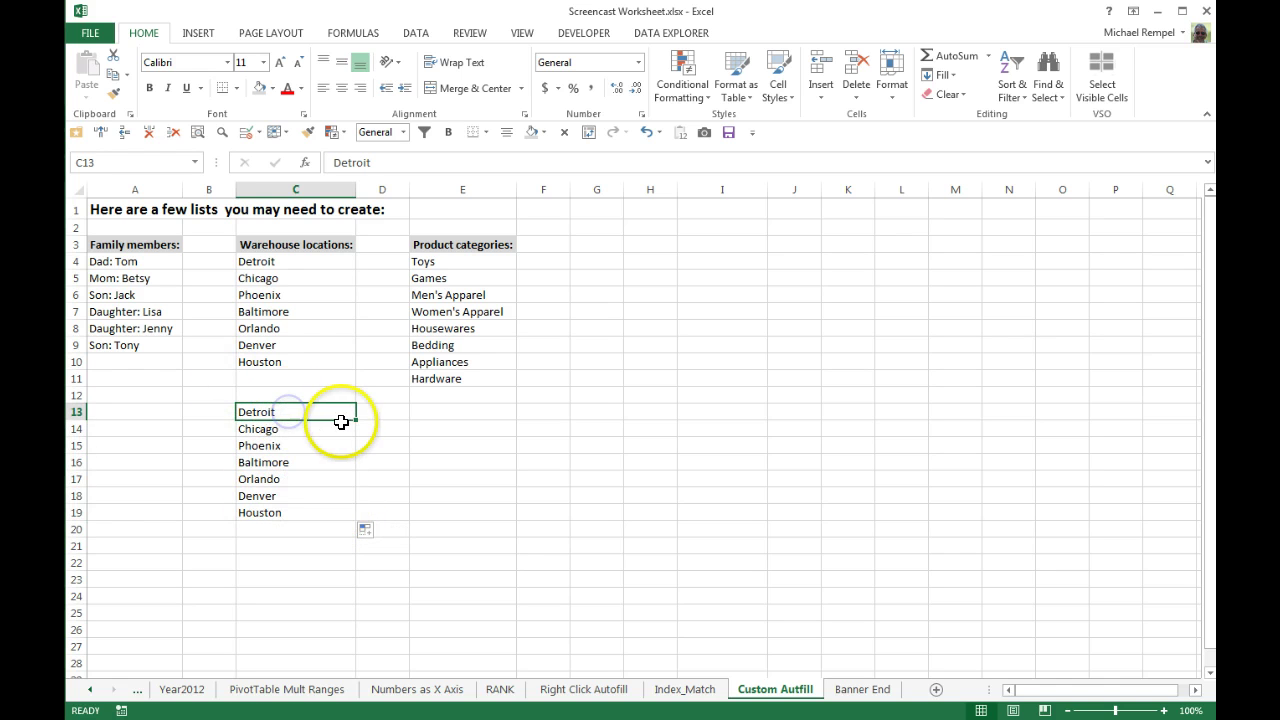
left_click(285, 513)
left_click_drag(355, 519, 357, 614)
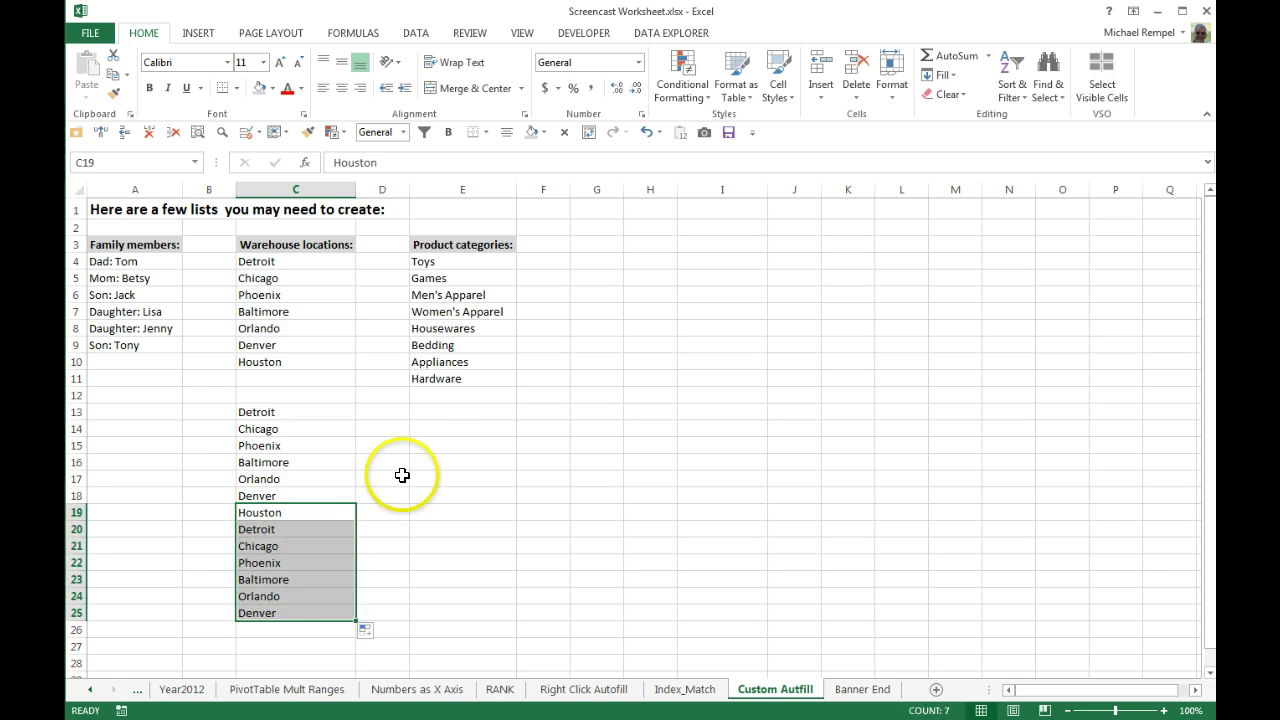
left_click(436, 443)
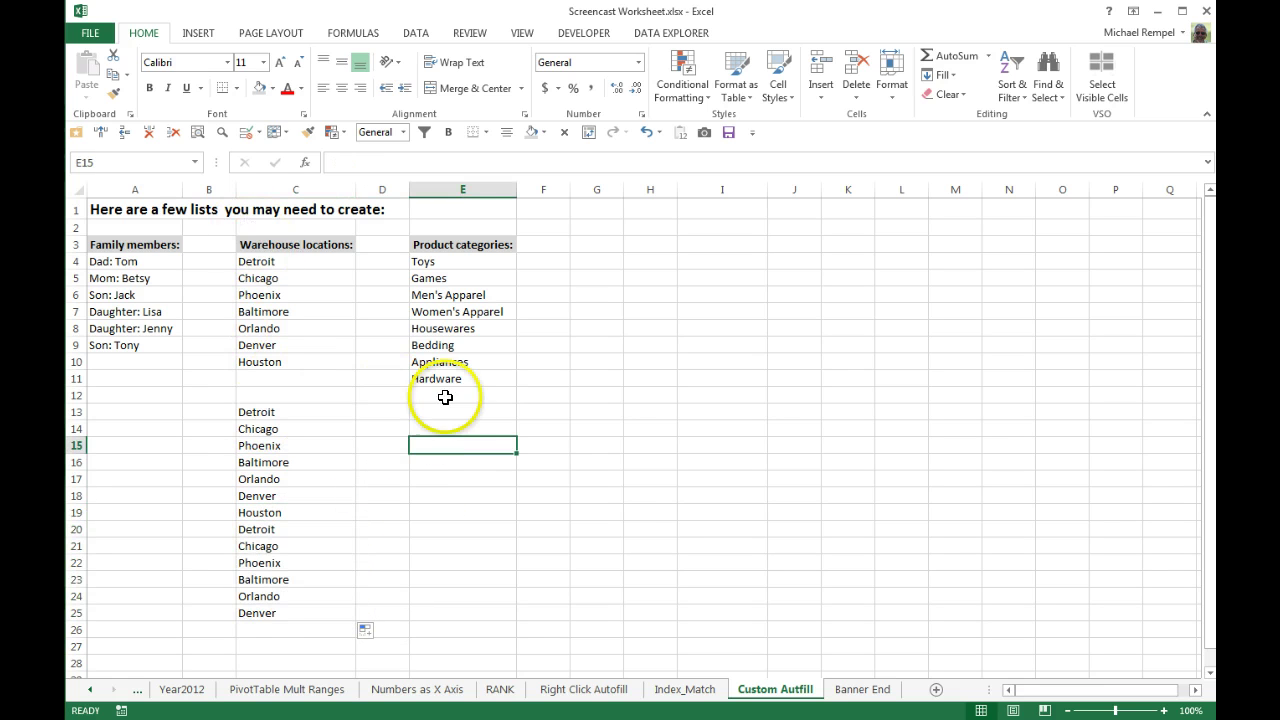
Step: Enter Phoenix in E15 and autofill the city sequence down to Baltimore in E23
type("Phoe")
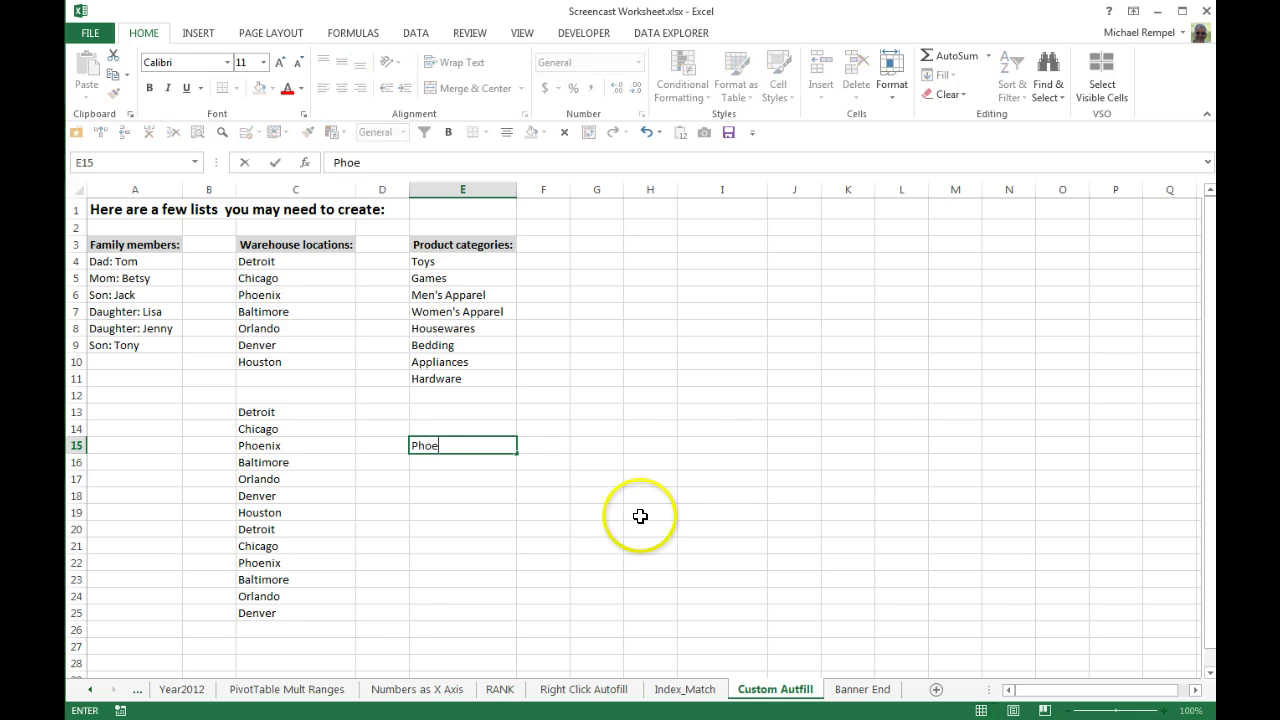
type("nix")
key("Return")
key("Up")
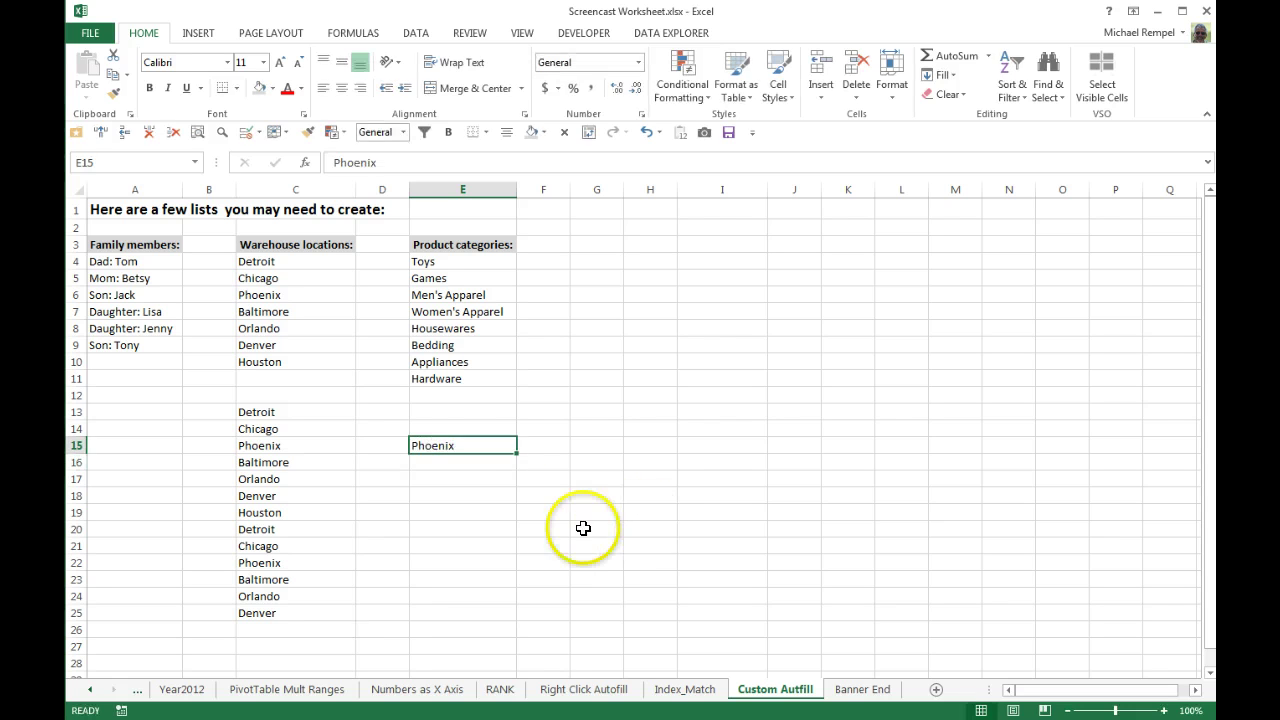
left_click_drag(517, 452, 528, 588)
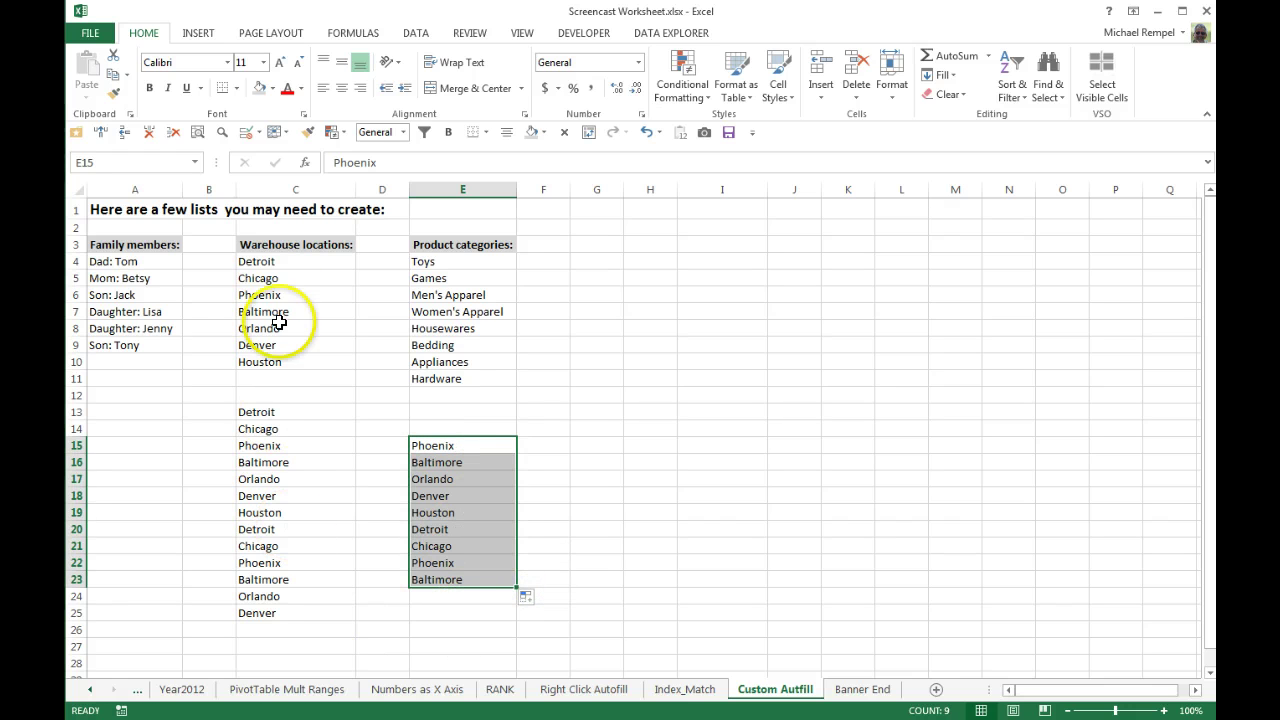
left_click(258, 415)
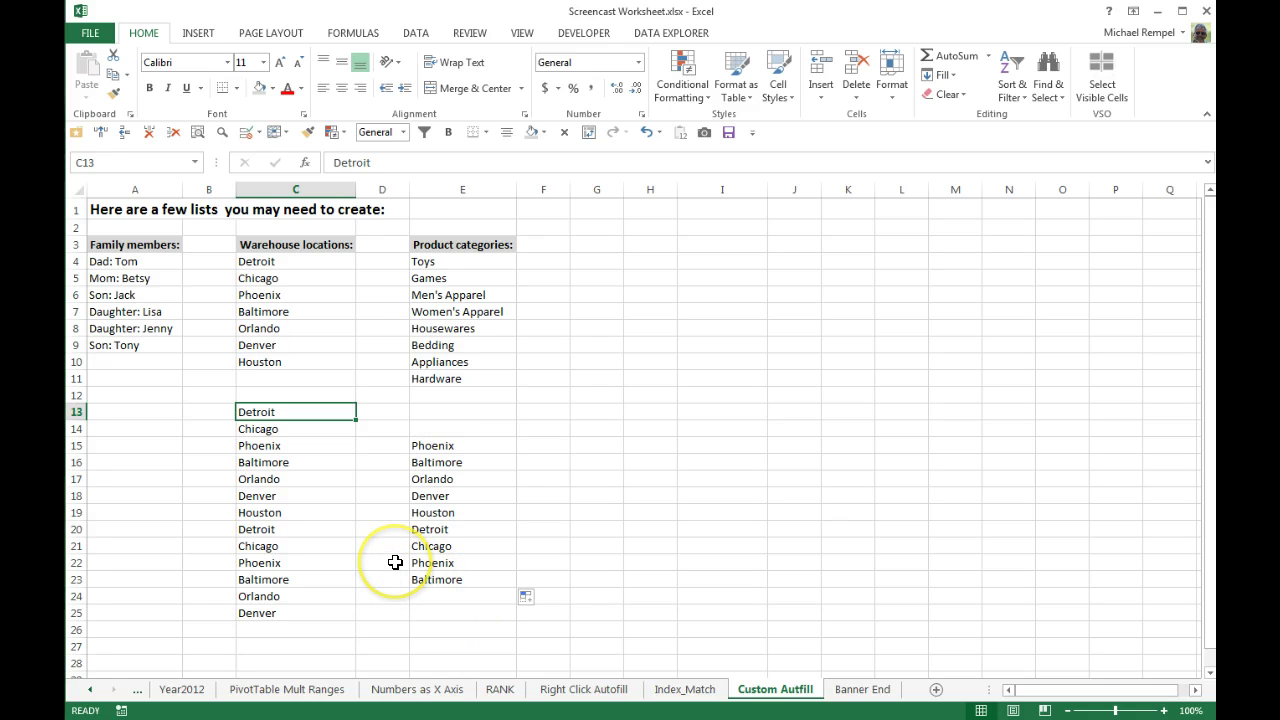
left_click(553, 446)
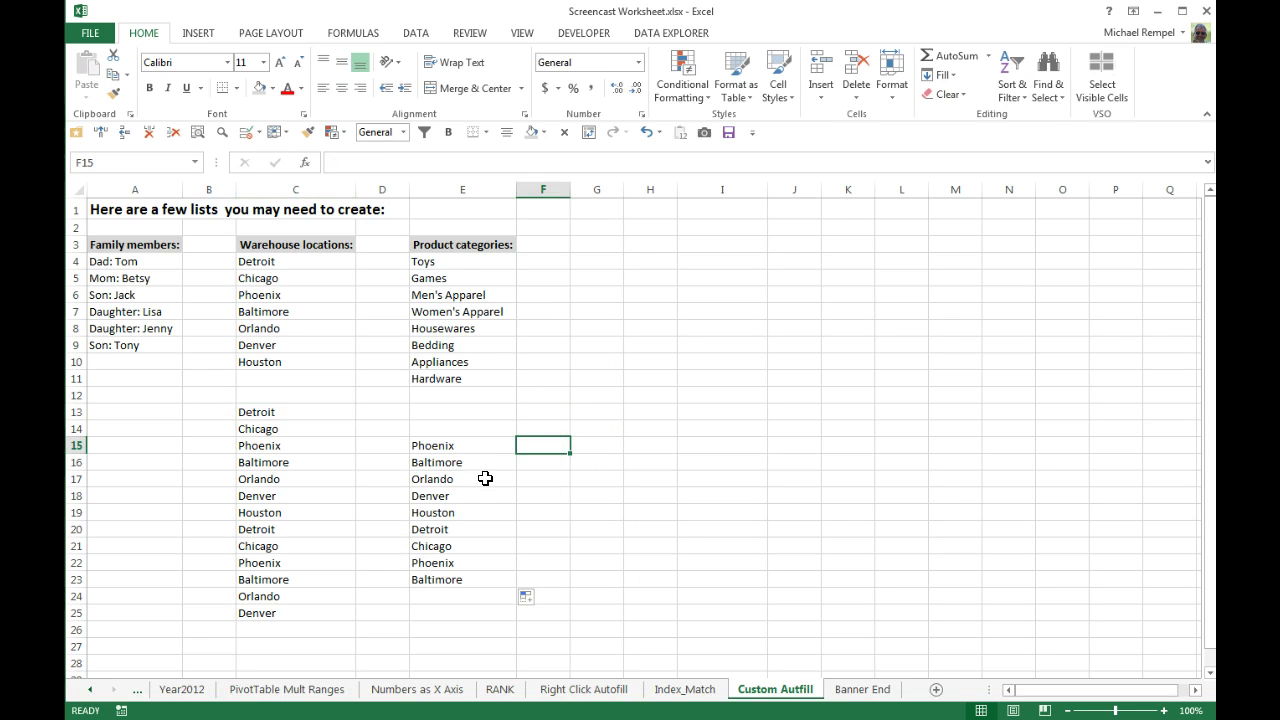
type("Phoenix")
key("Return")
key("Up")
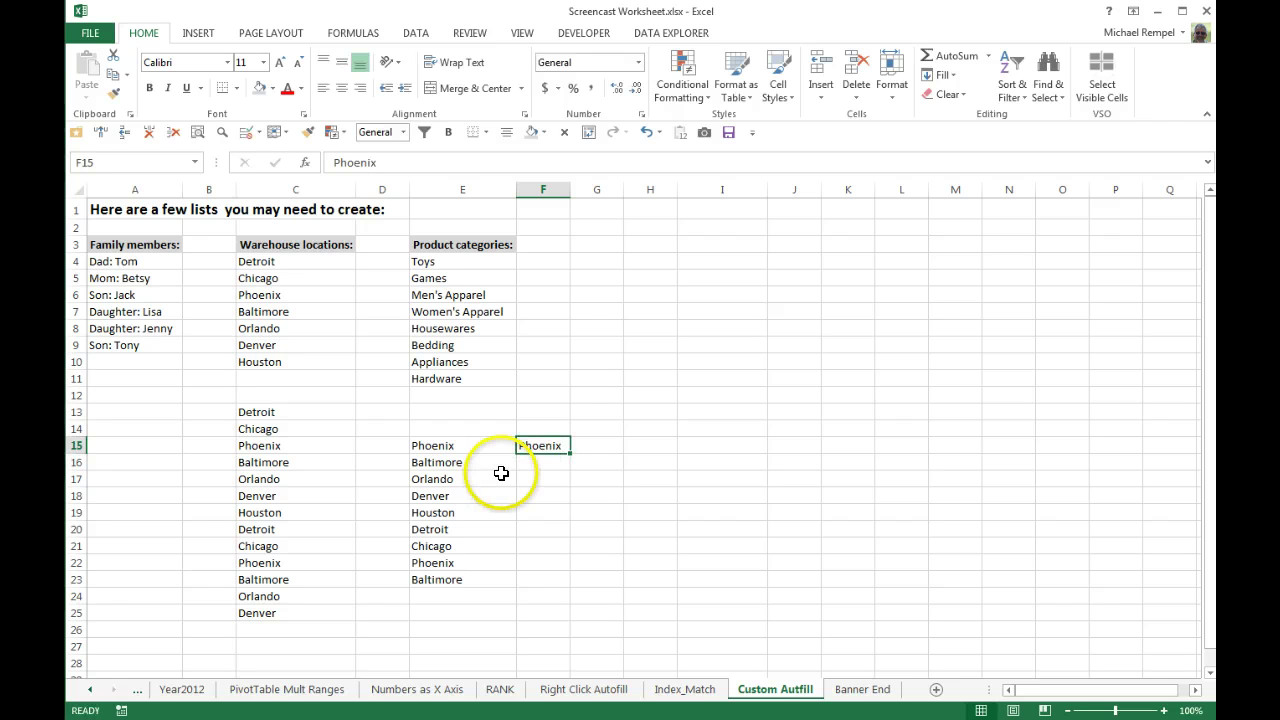
left_click_drag(574, 451, 586, 582)
left_click(557, 450)
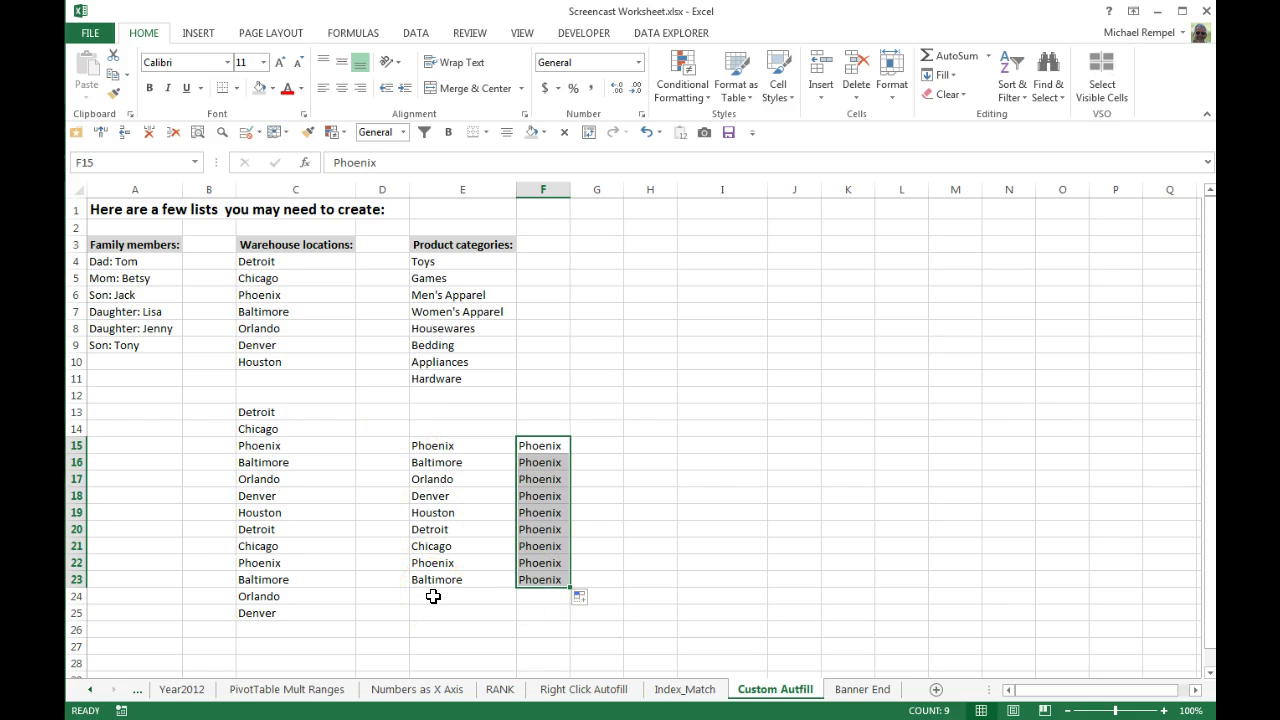
key("Delete")
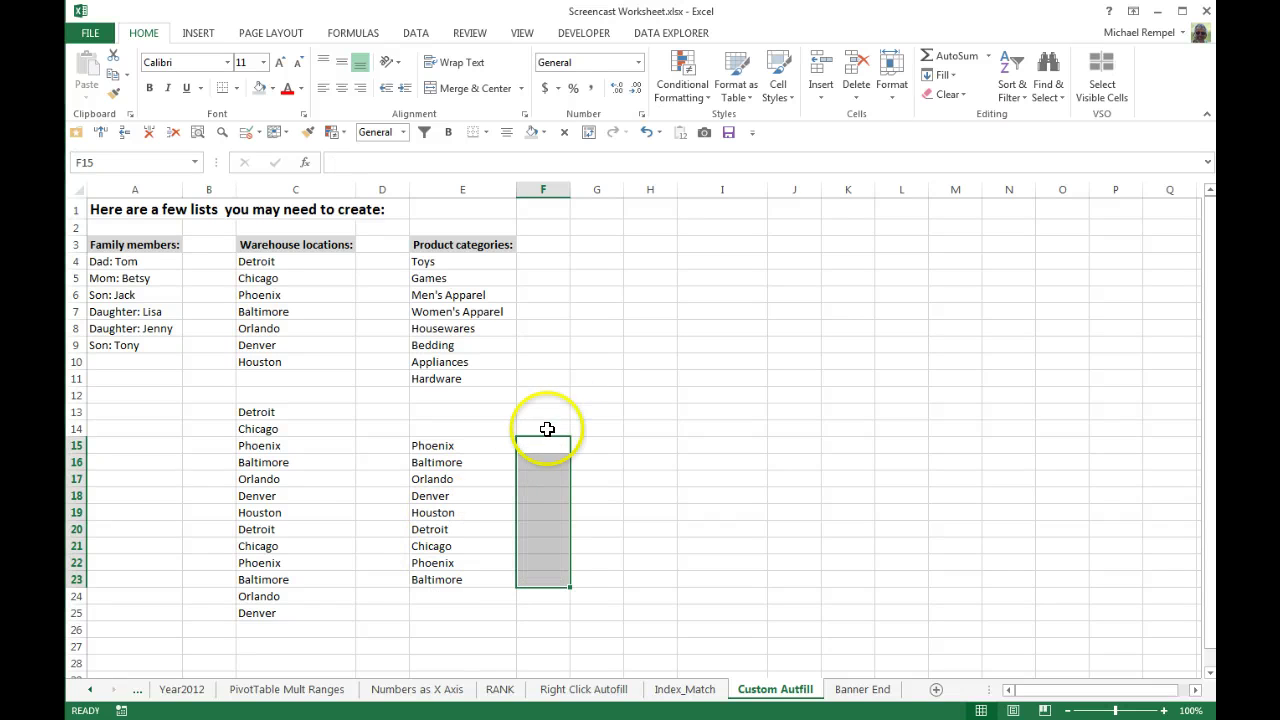
left_click(368, 428)
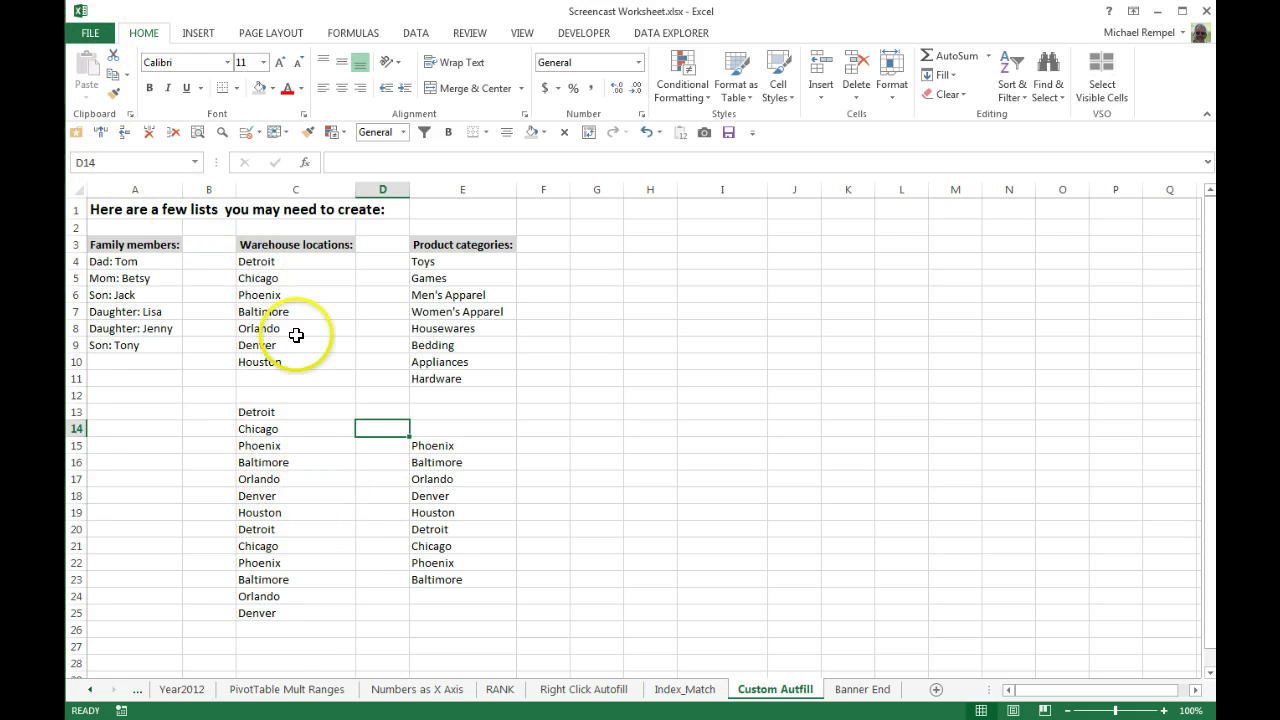
Step: Open the Custom Lists editor from Excel Options' Advanced settings
left_click(85, 27)
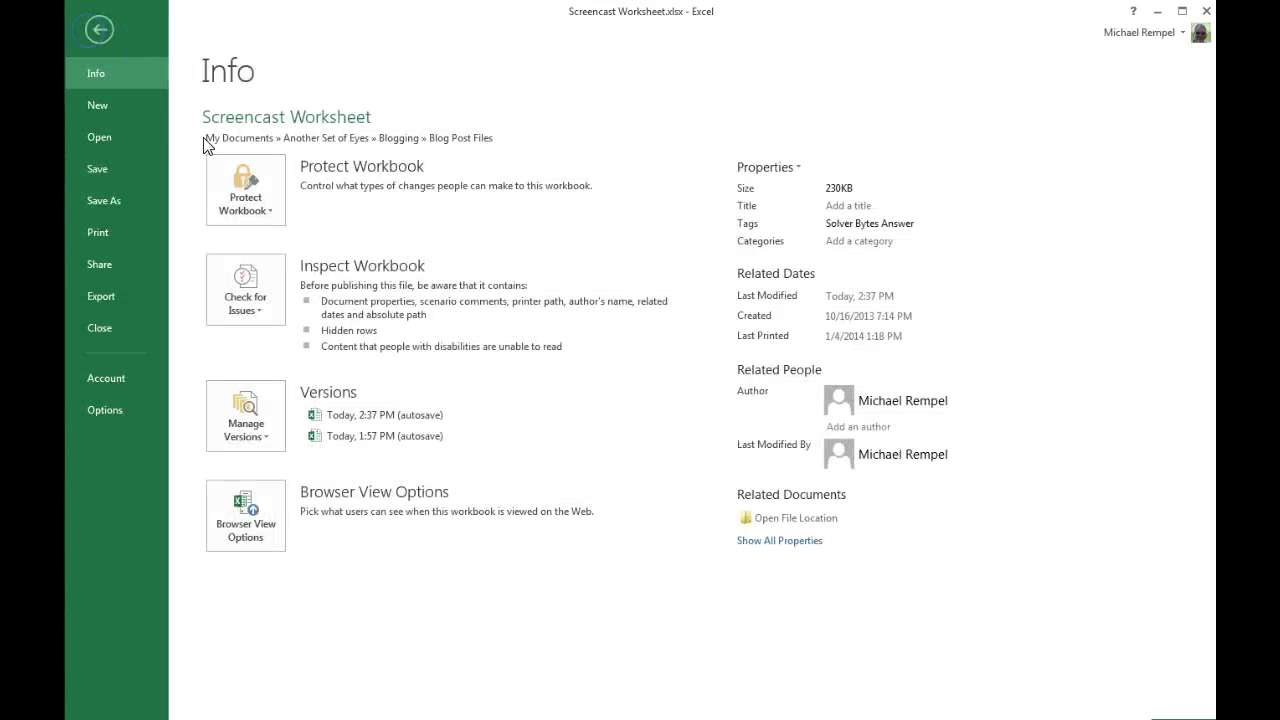
left_click(105, 411)
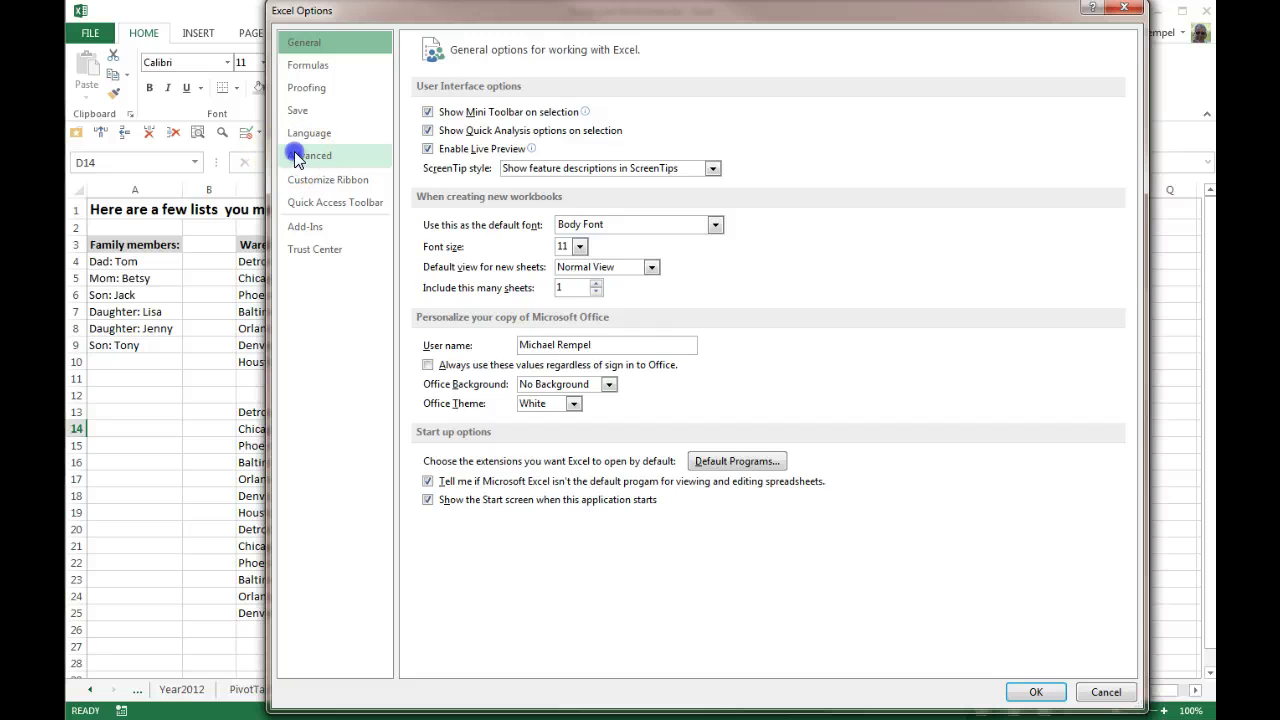
left_click(300, 156)
left_click_drag(1132, 143, 1137, 563)
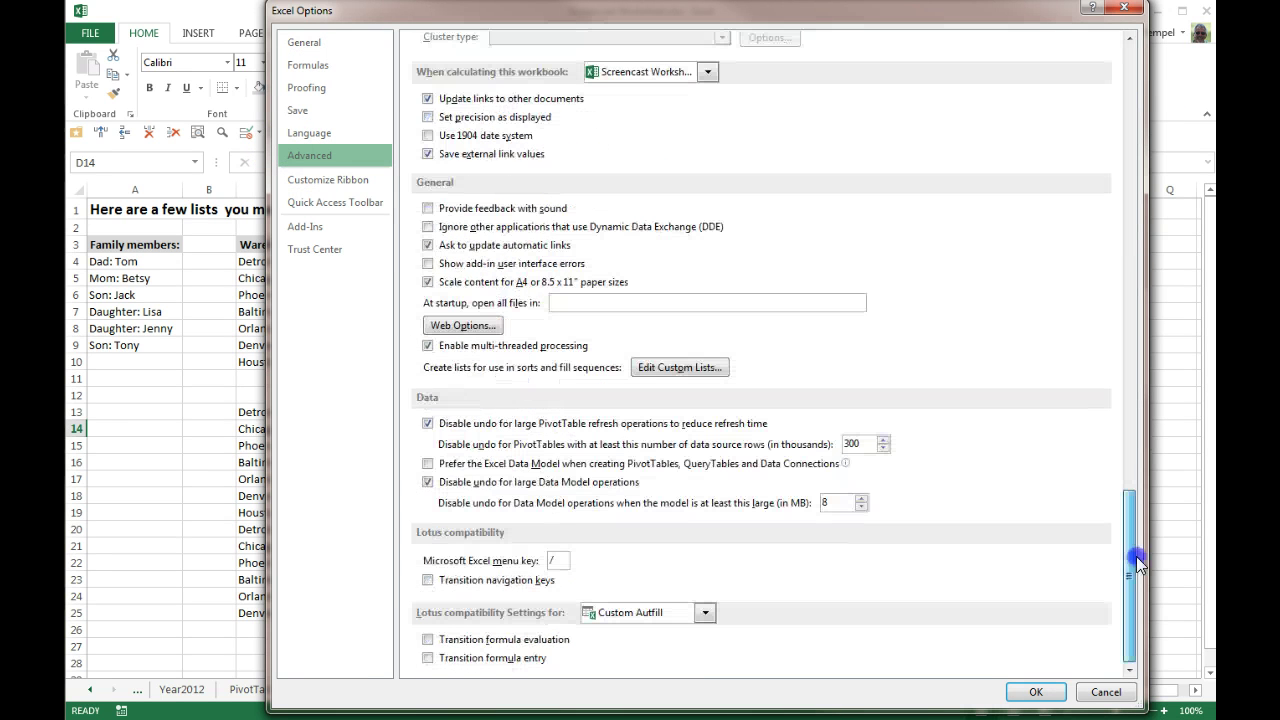
left_click(679, 367)
Step: Add One, Two, Three, Four, Five as a new custom list and close Options
left_click(722, 259)
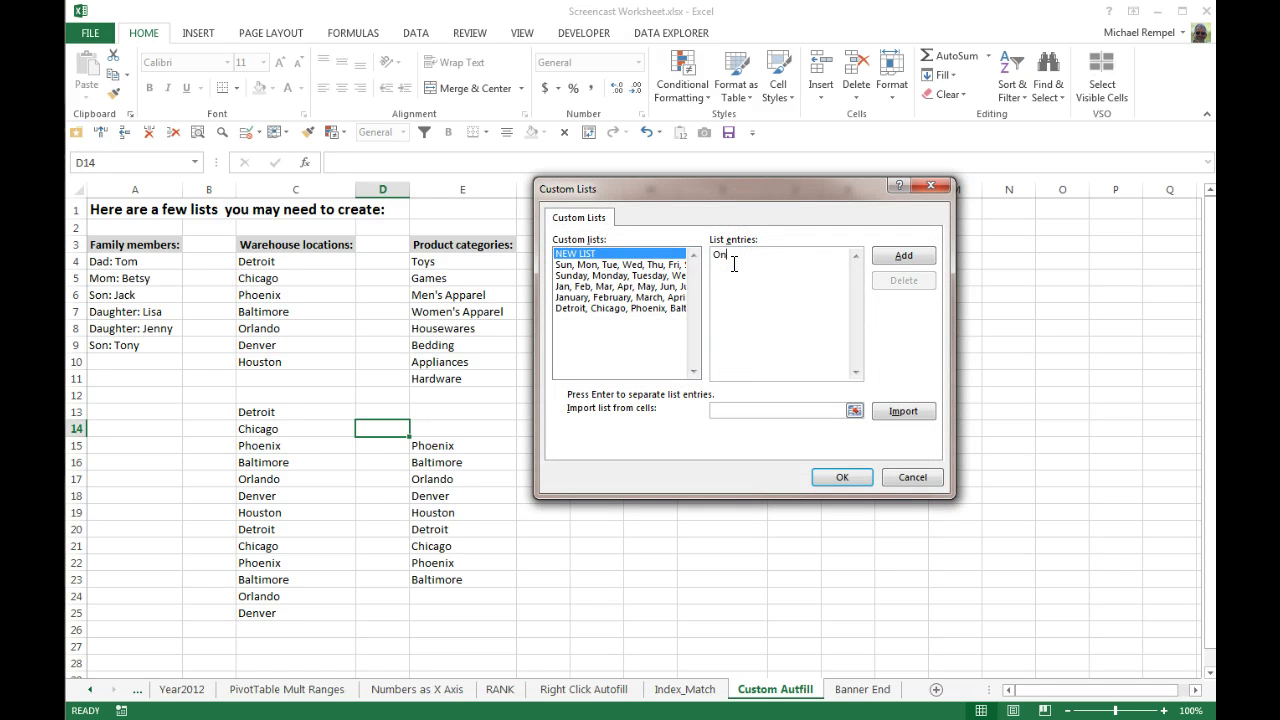
type("Two ")
type("three")
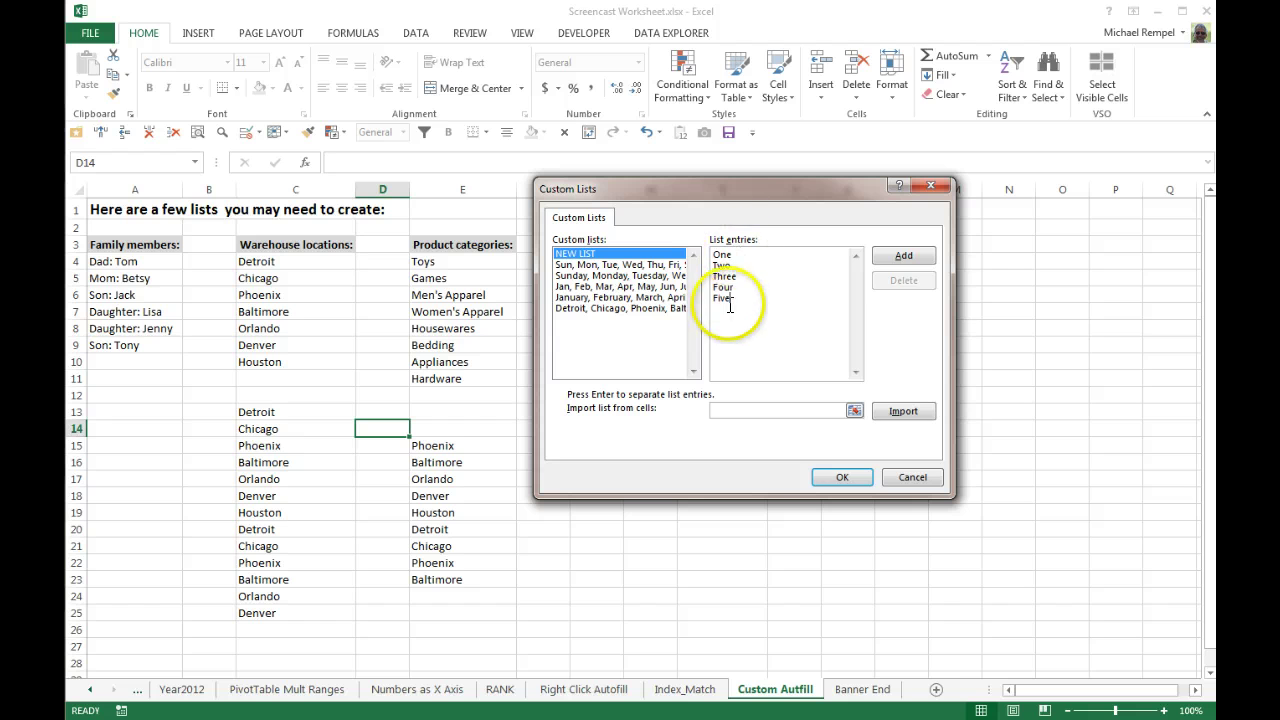
left_click(920, 258)
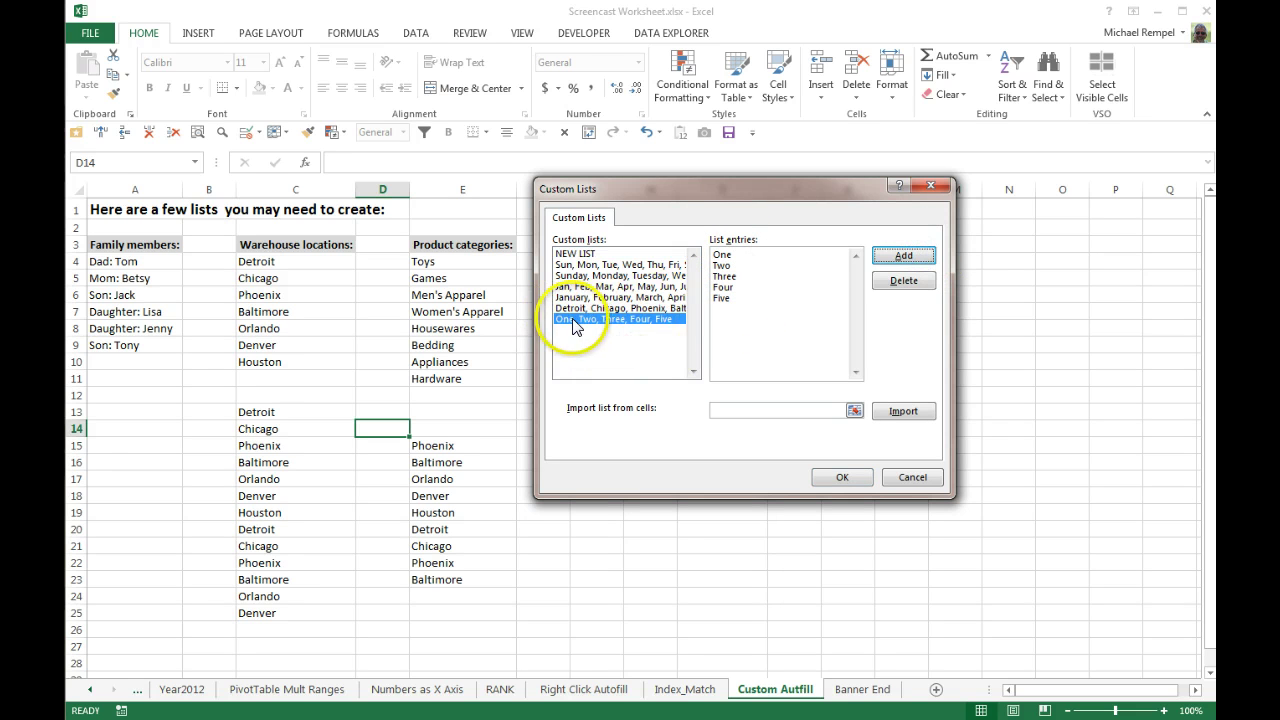
left_click(838, 477)
left_click(1045, 688)
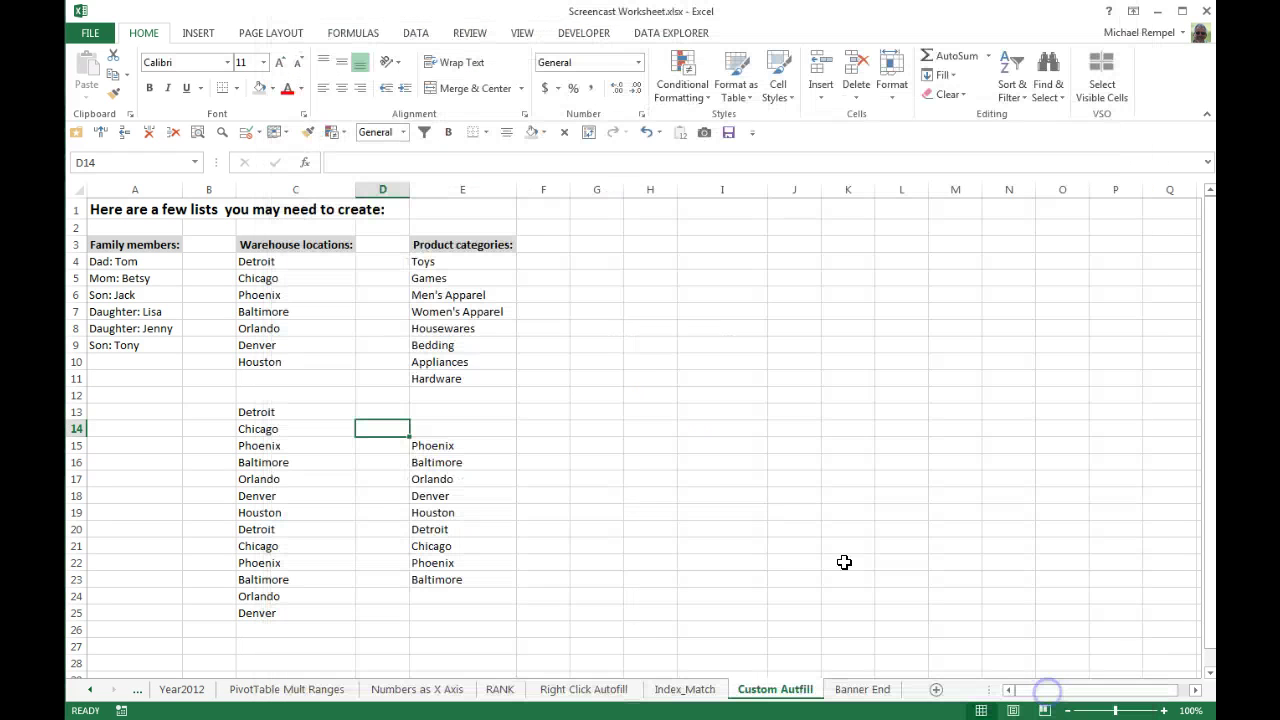
Step: Enter One in G3 and autofill Two through Five down to G7
left_click(598, 244)
type("O")
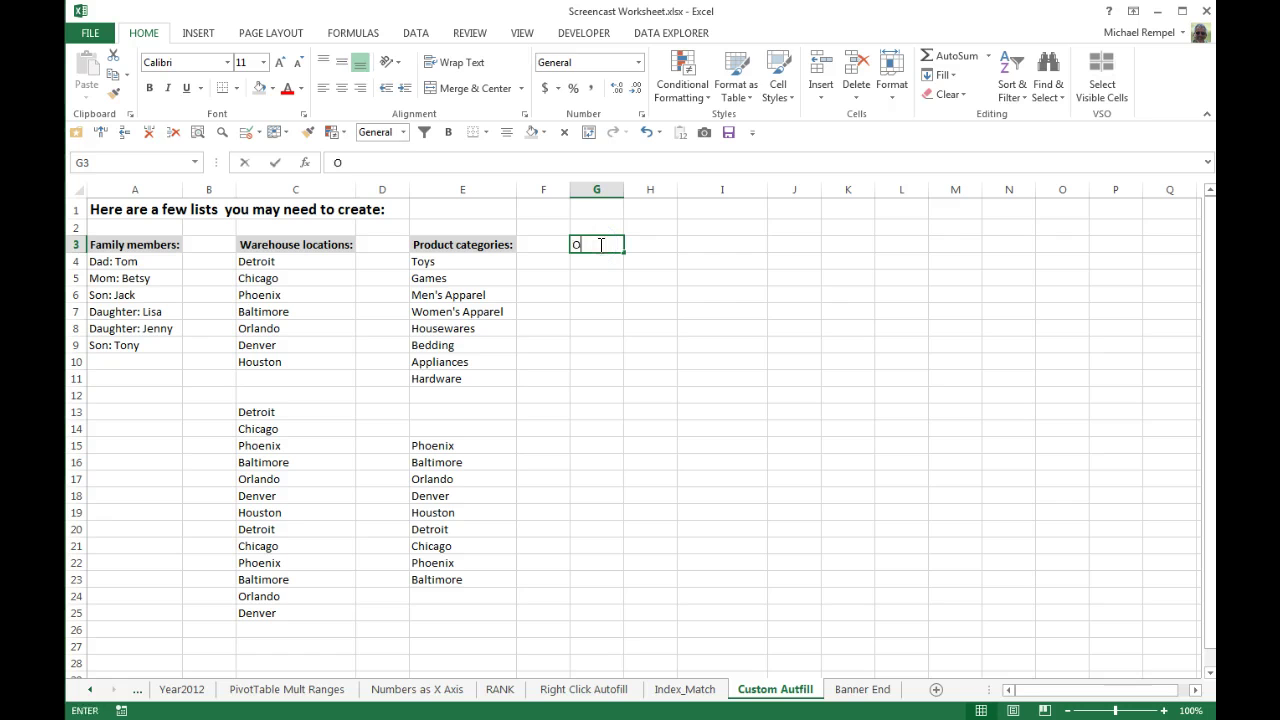
type("ne")
key("ctrl+Return")
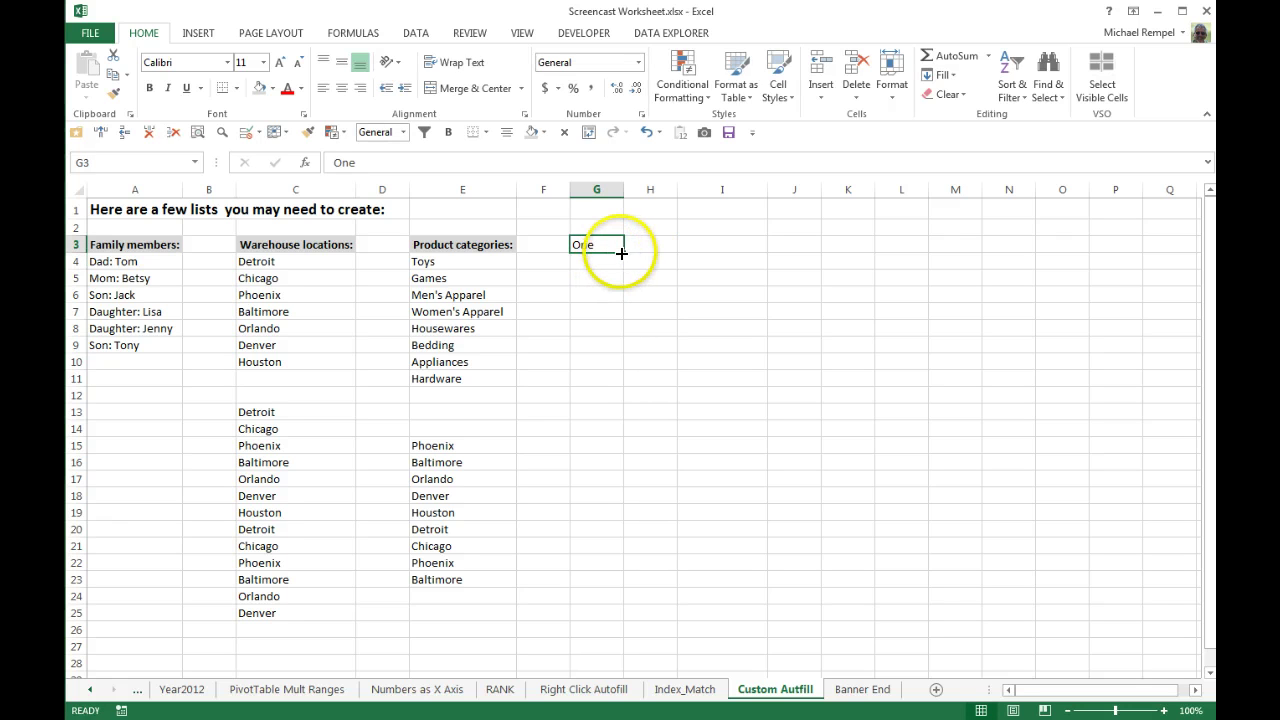
left_click_drag(621, 254, 622, 322)
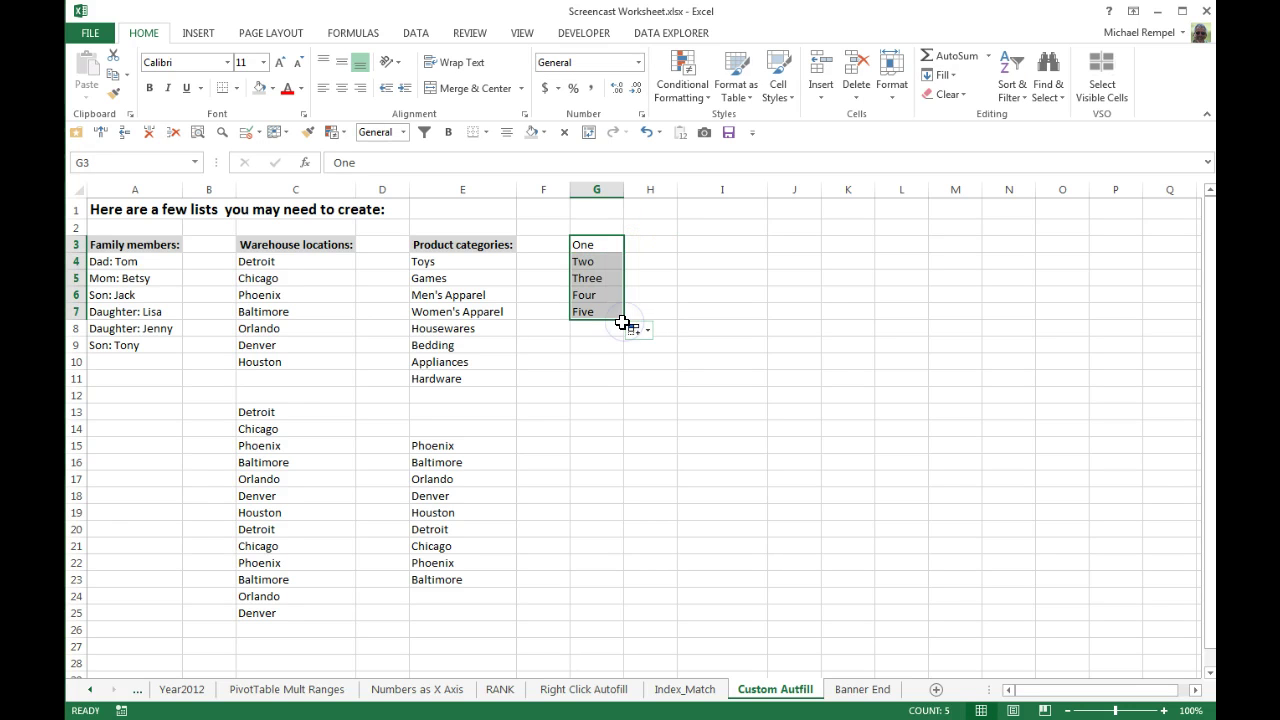
left_click(600, 312)
Step: Enter Four in G9, autofill it to G25, then show the Banner End sheet
left_click(596, 345)
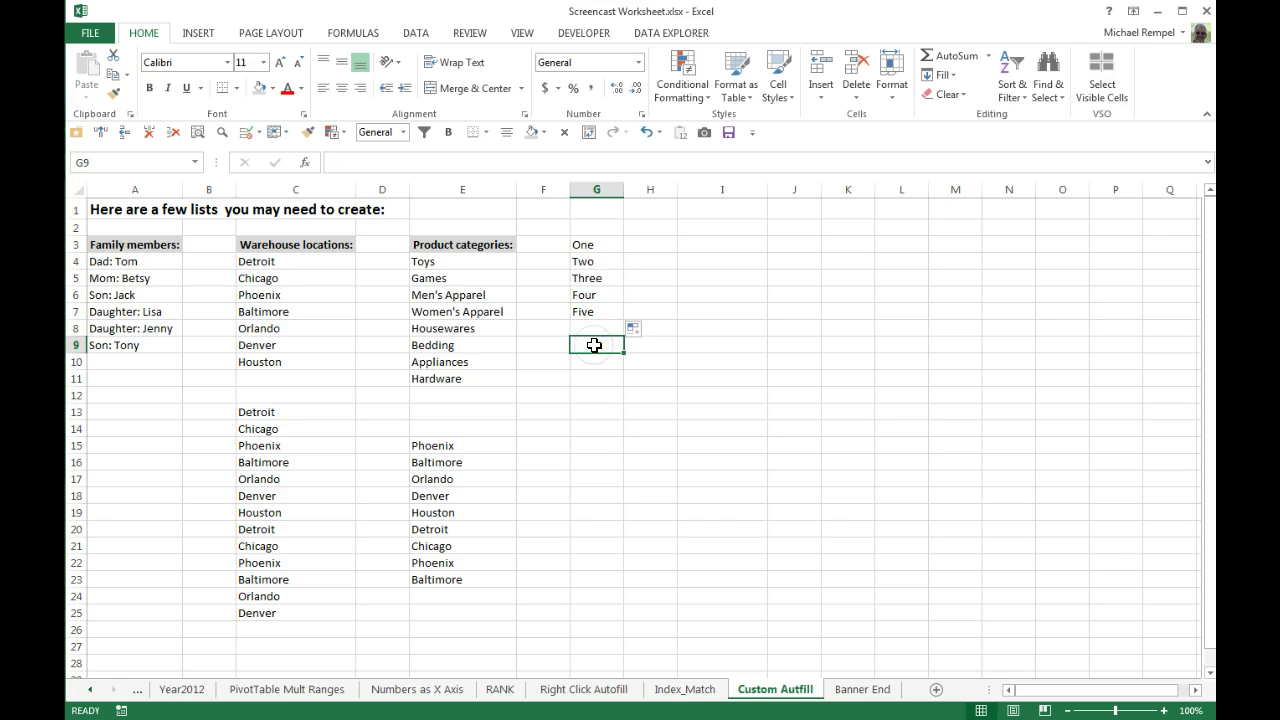
type("Four")
left_click(591, 345)
left_click_drag(623, 353, 625, 618)
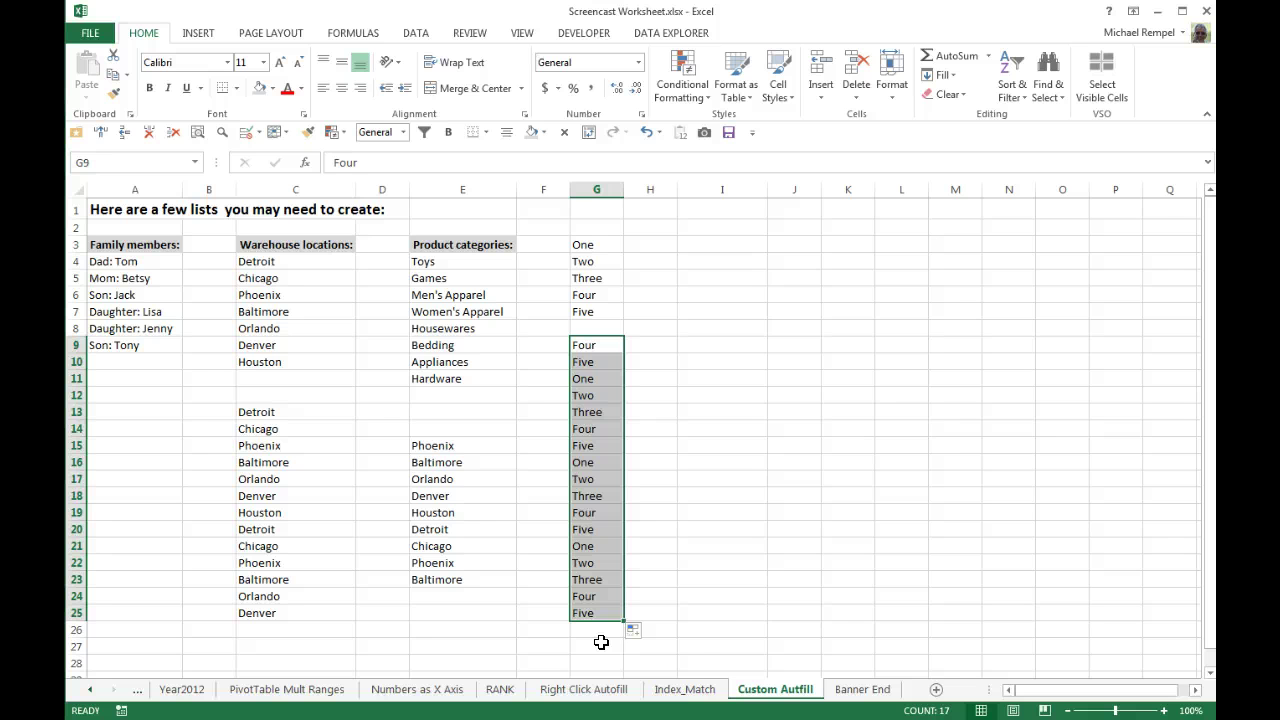
left_click(860, 690)
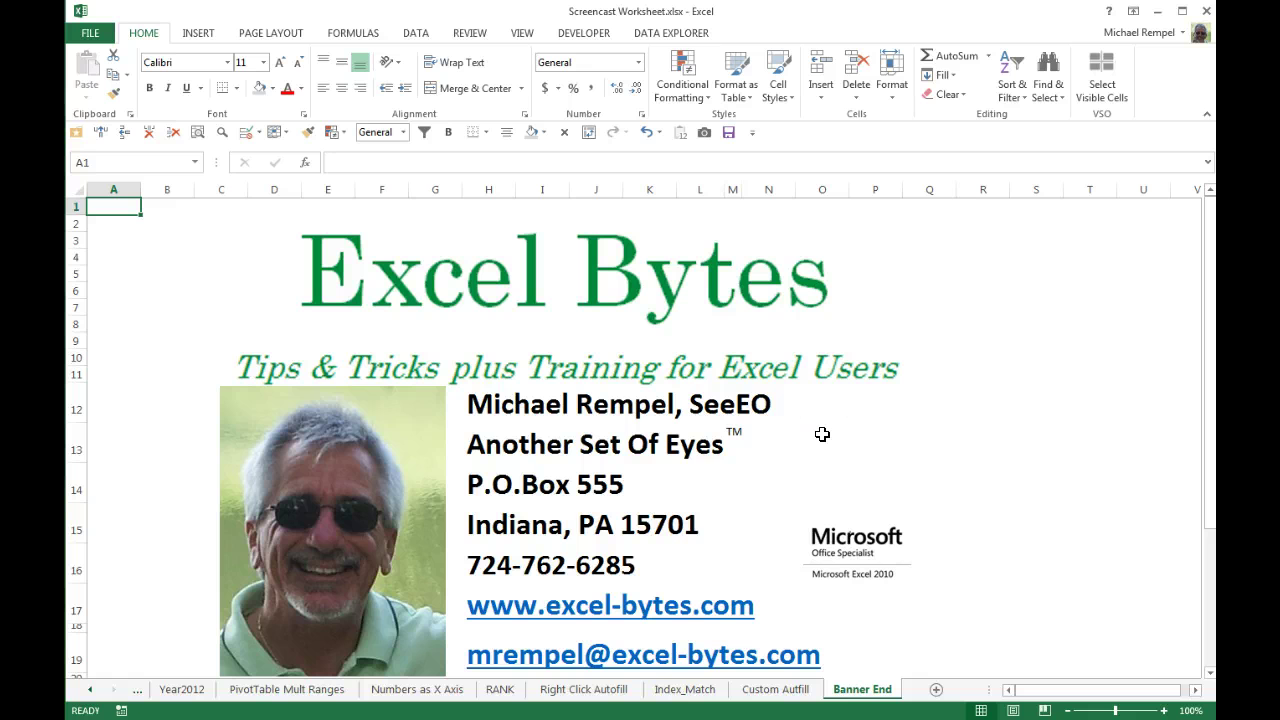